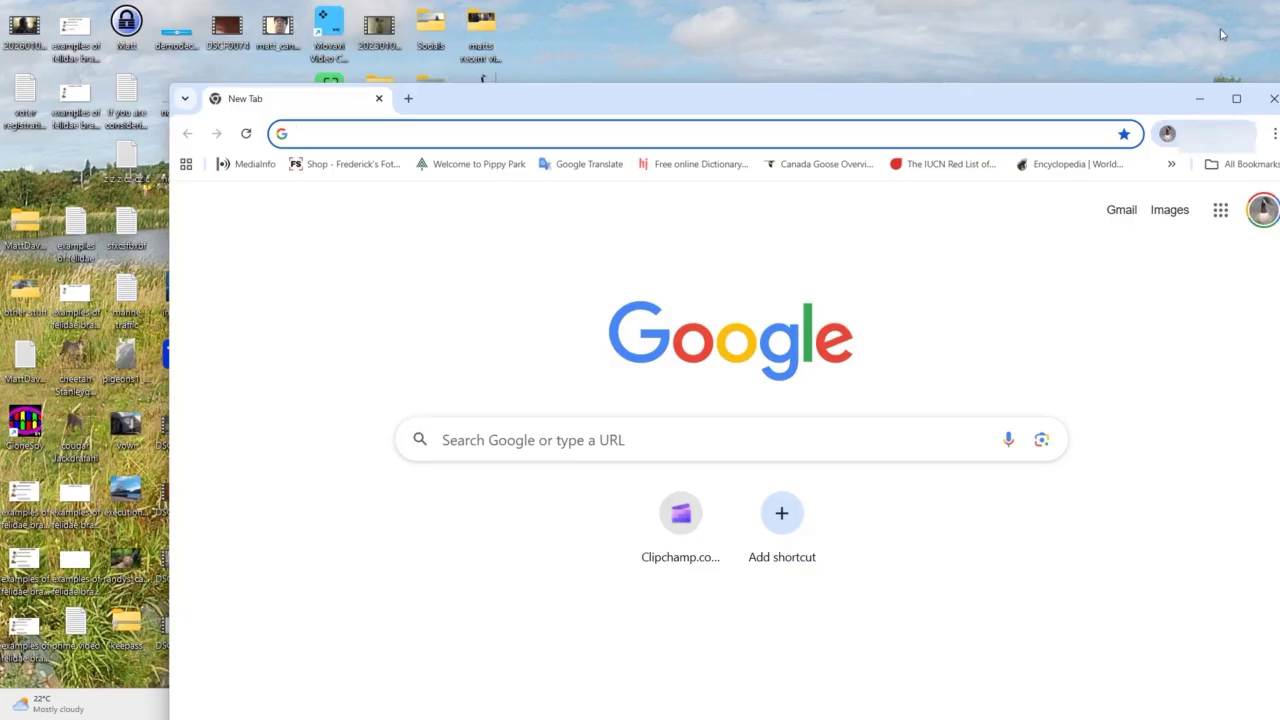
Open the Clipchamp website, sign in with the Microsoft account, and create a new video from scratch
click(1234, 101)
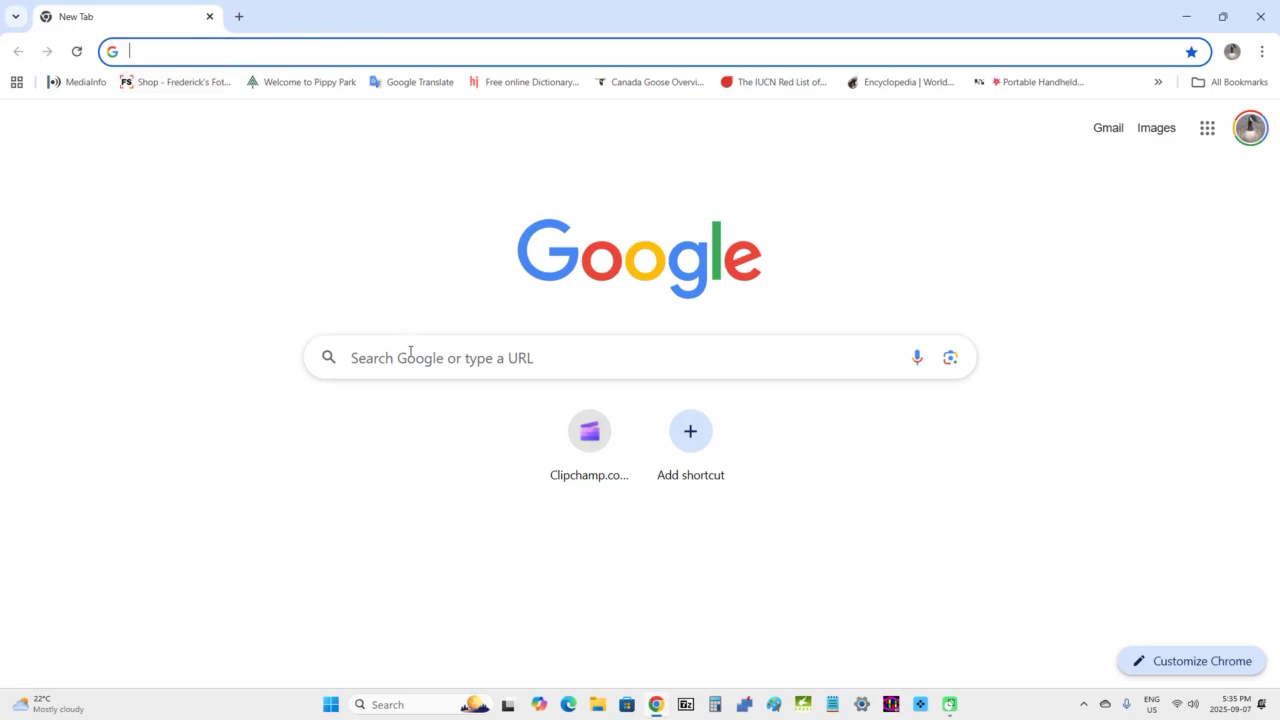
click(589, 445)
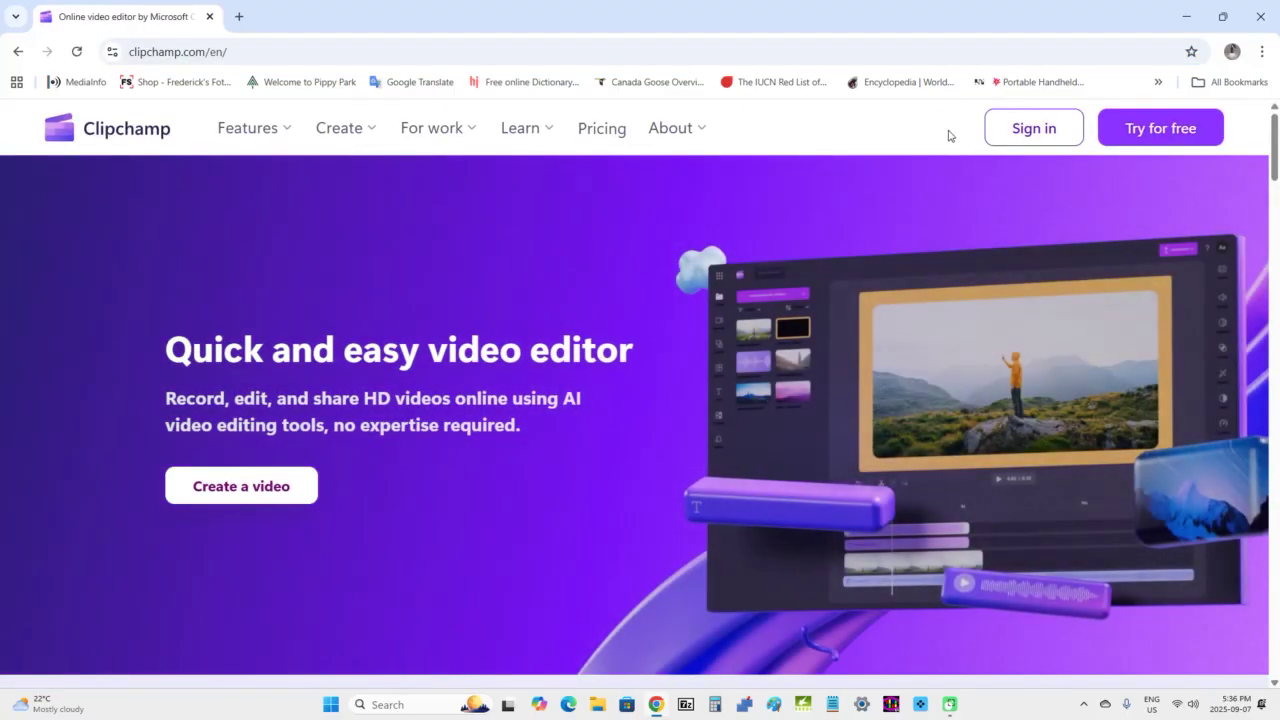
click(1036, 129)
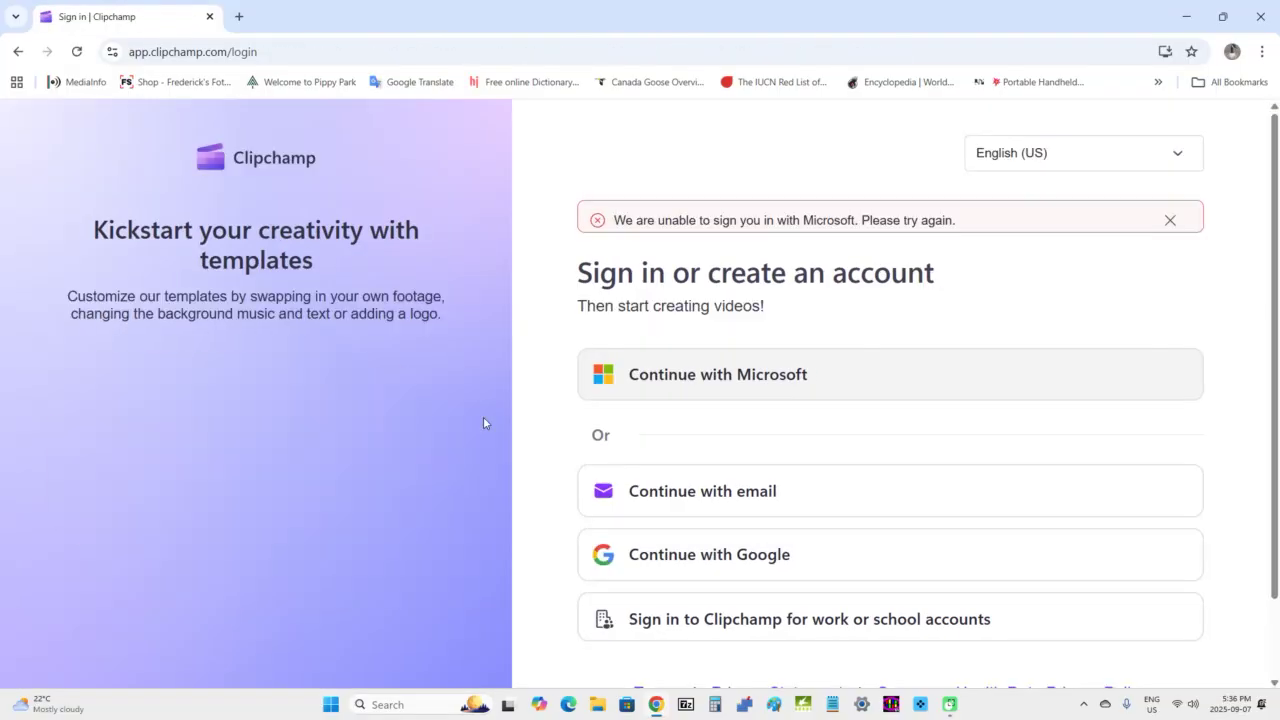
click(662, 384)
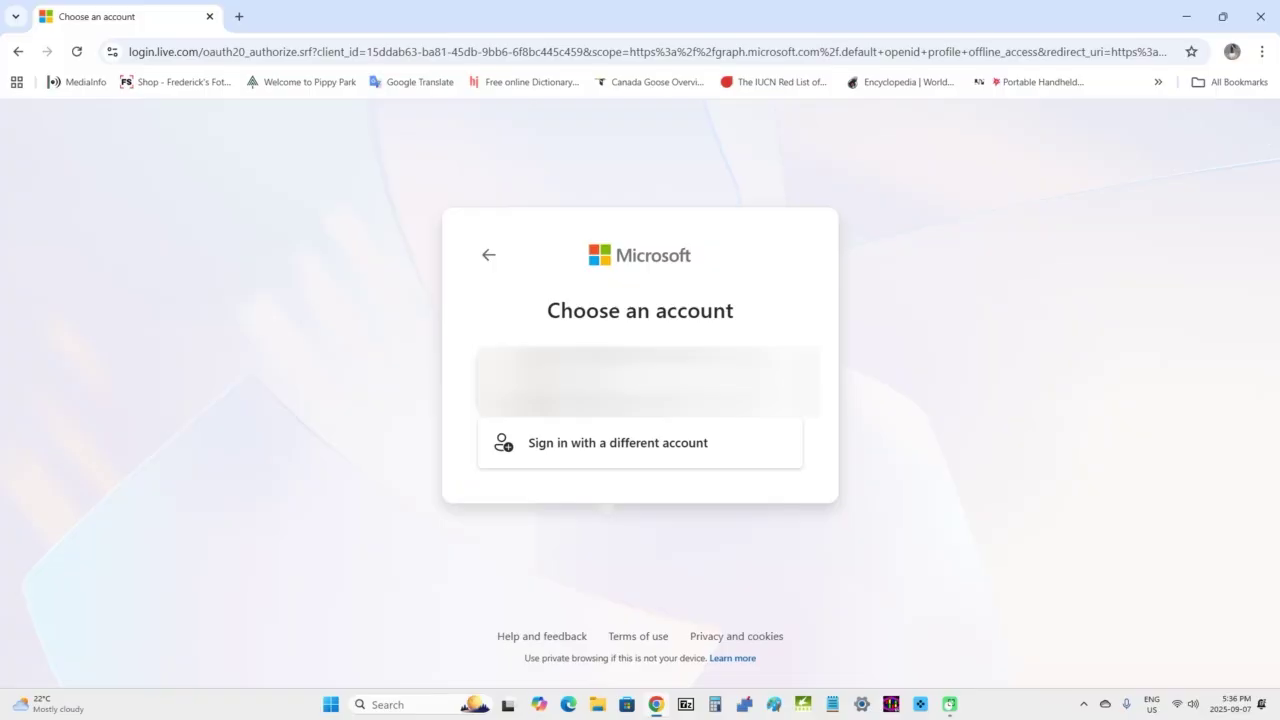
click(568, 380)
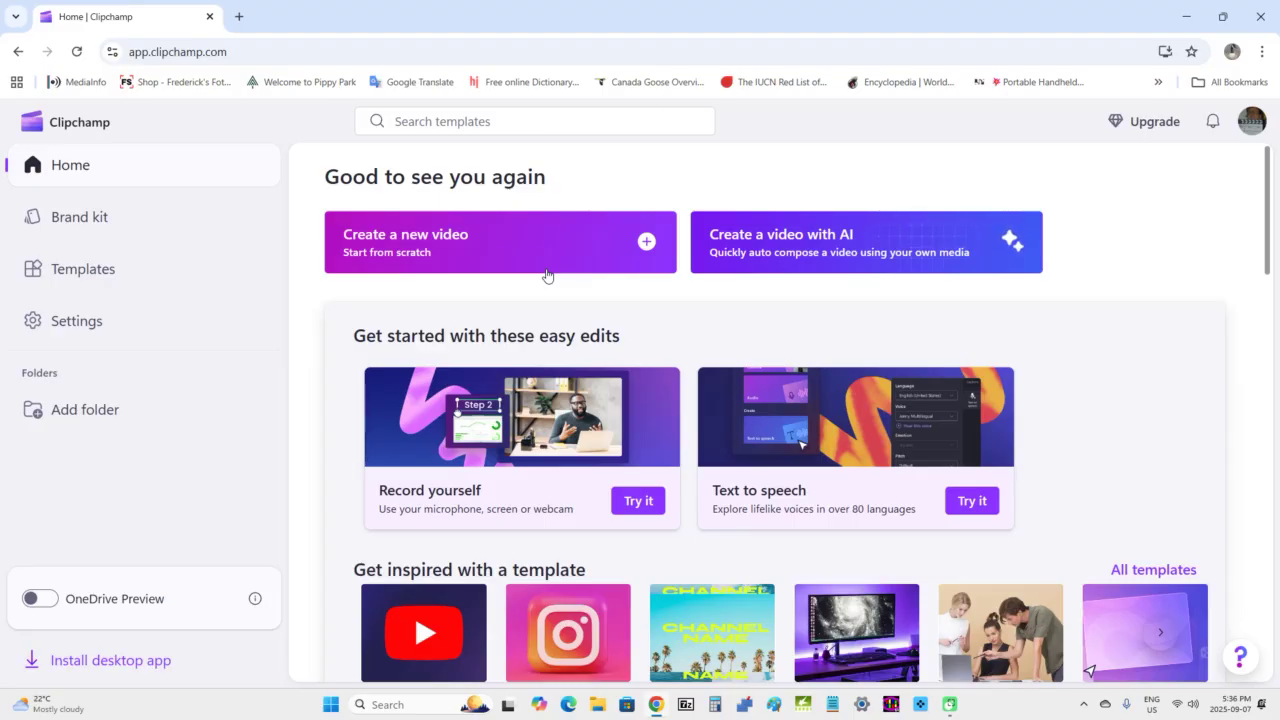
click(480, 251)
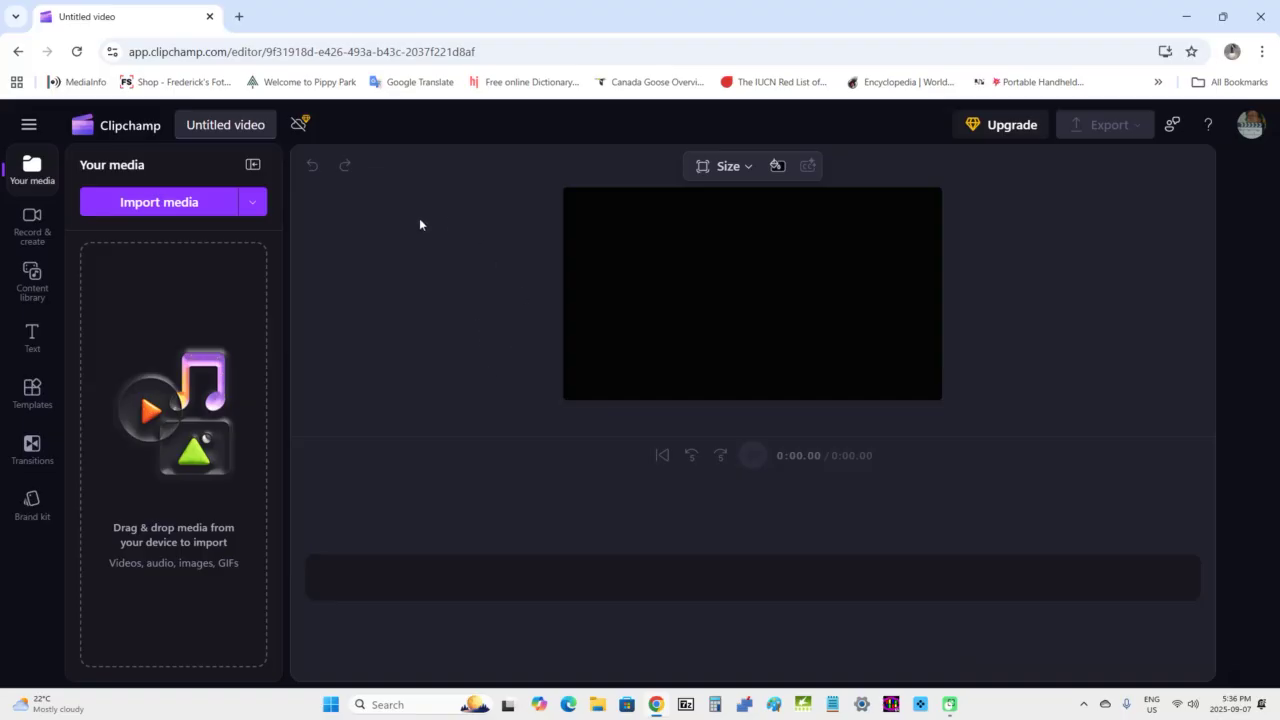
Name the video project "Red Overlay Filter" and choose the Wide 16:9 aspect ratio
click(190, 130)
key(BackSpace)
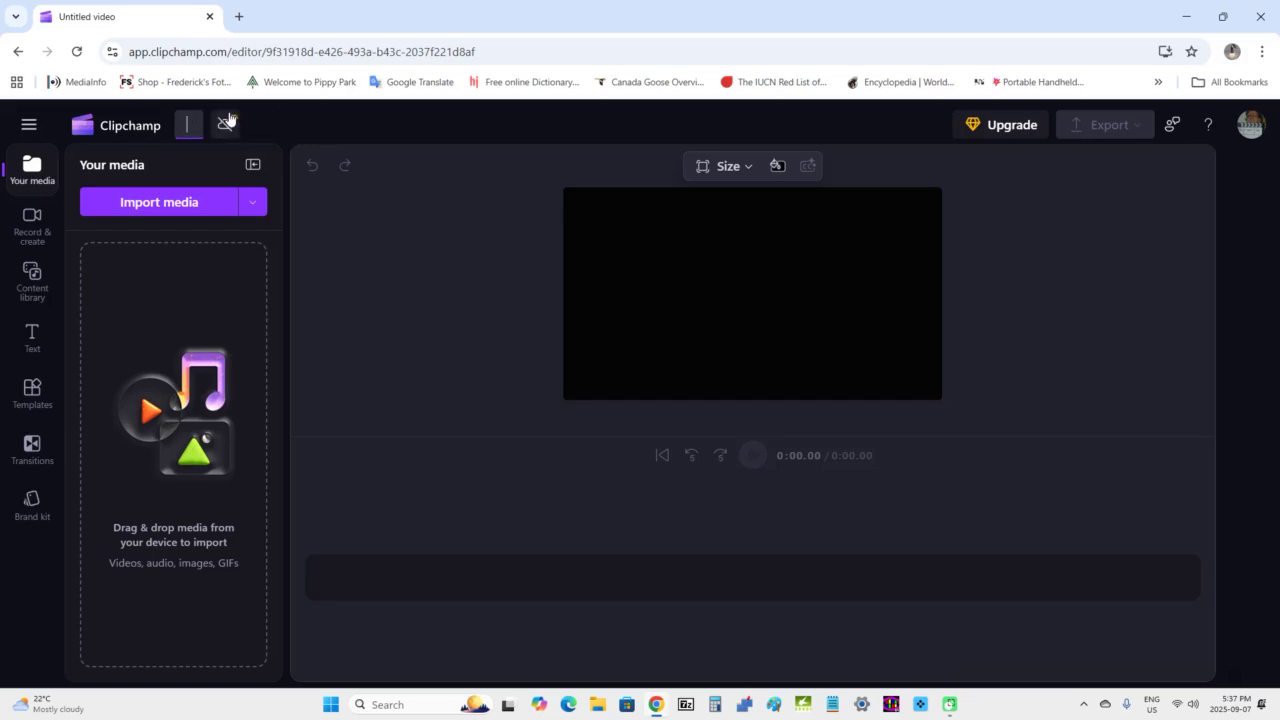
text(Re)
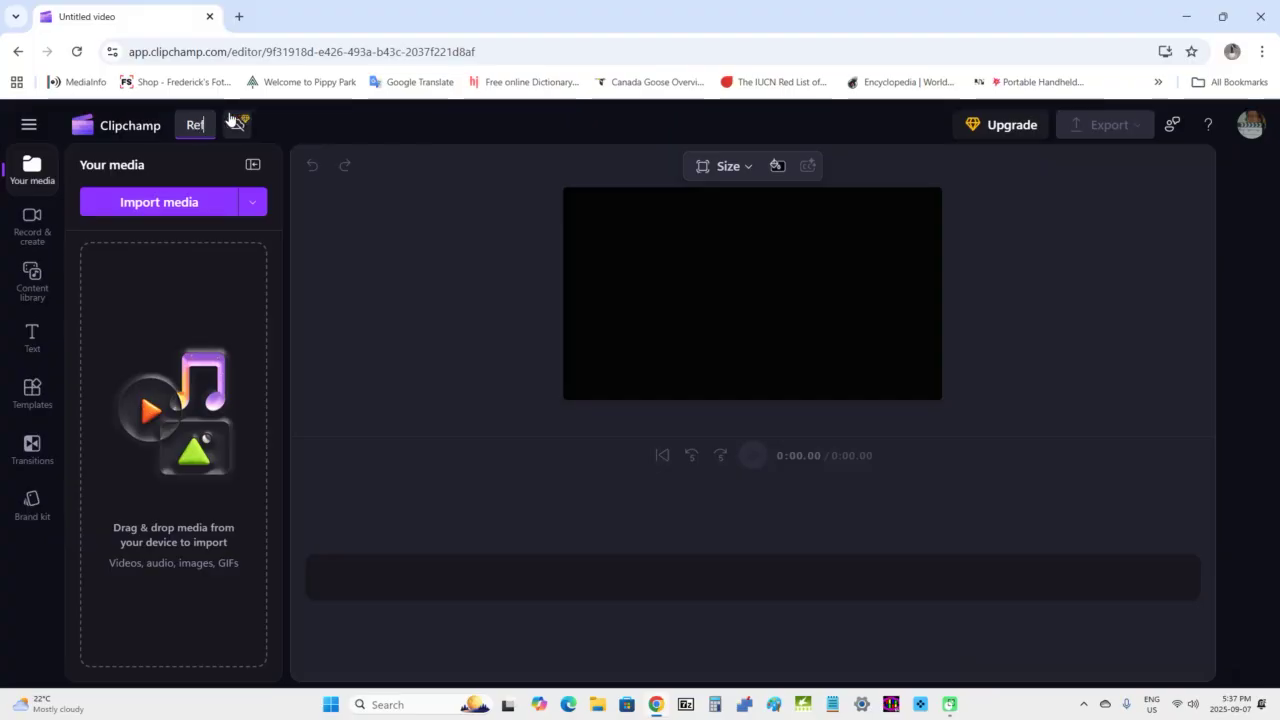
text(d Overlay Filtefi)
key(BackSpace)
key(BackSpace)
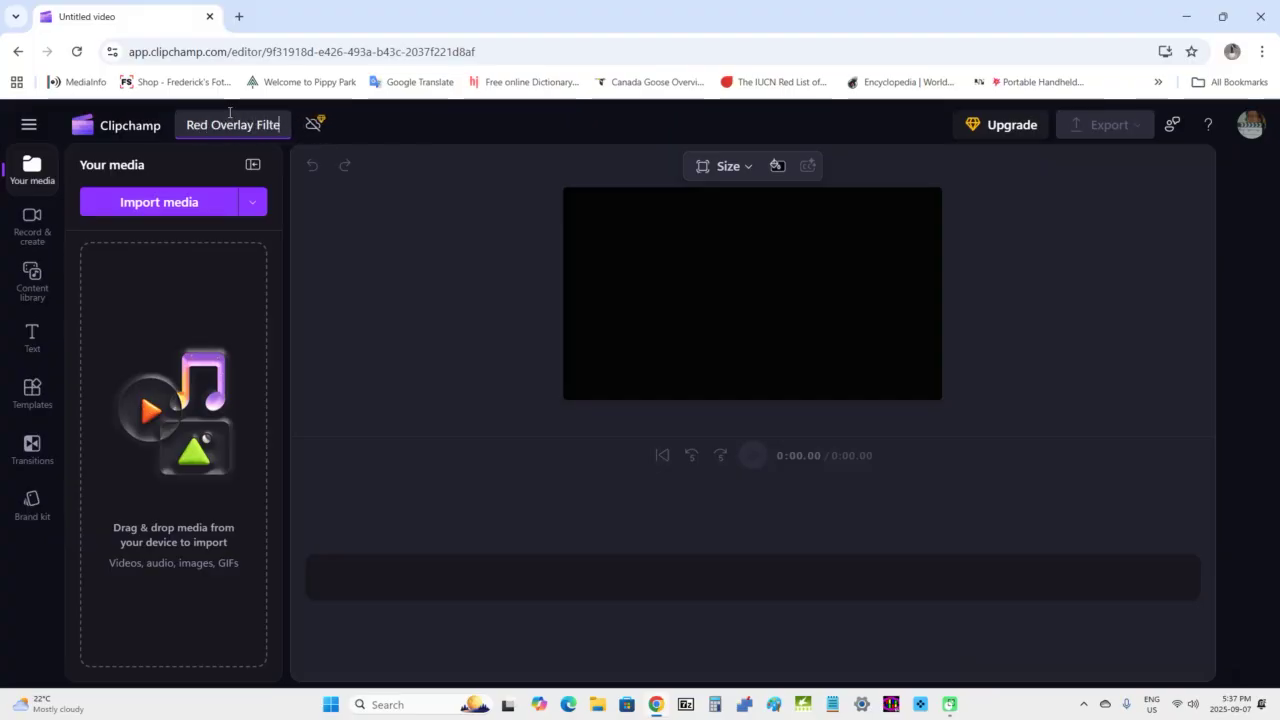
text(r)
key(Return)
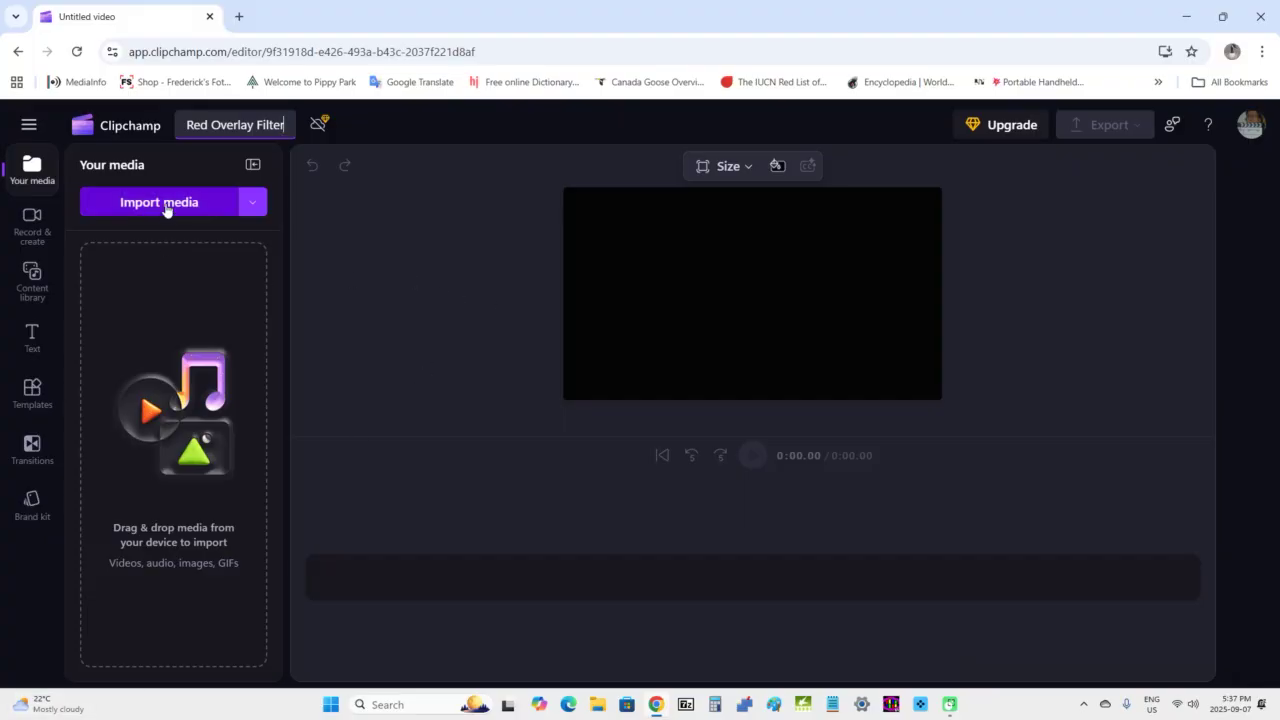
click(728, 167)
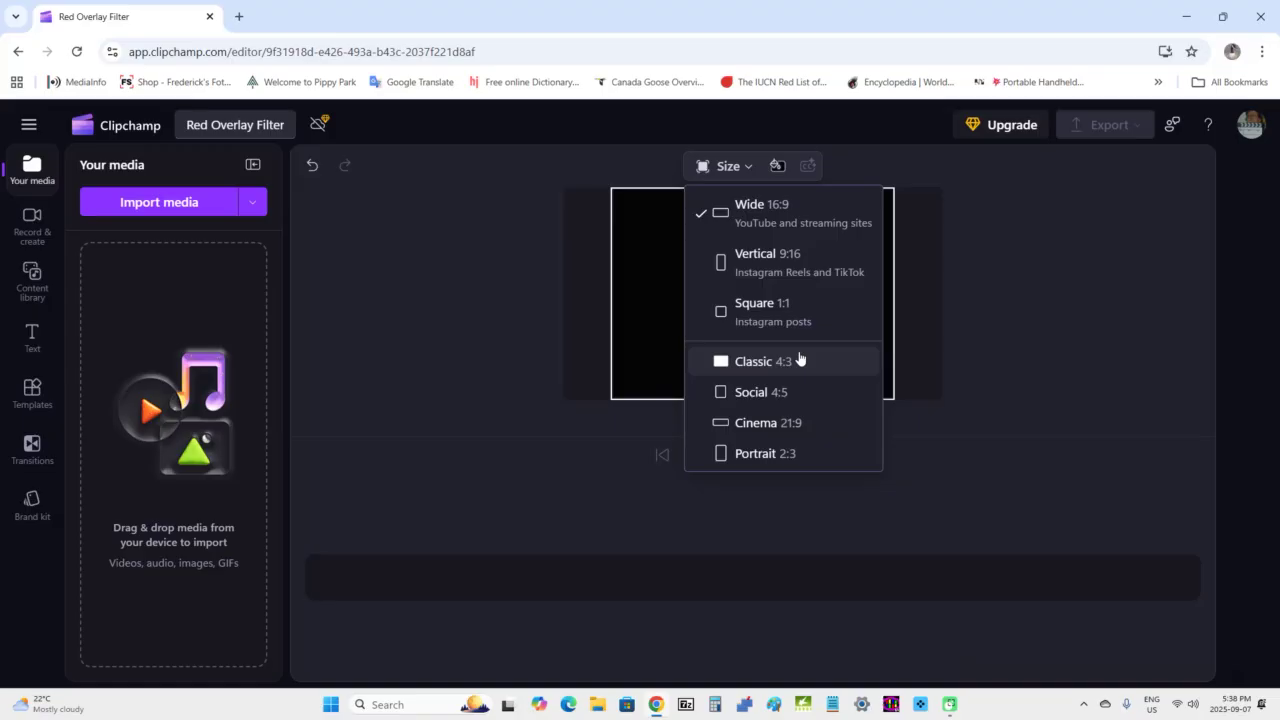
click(789, 216)
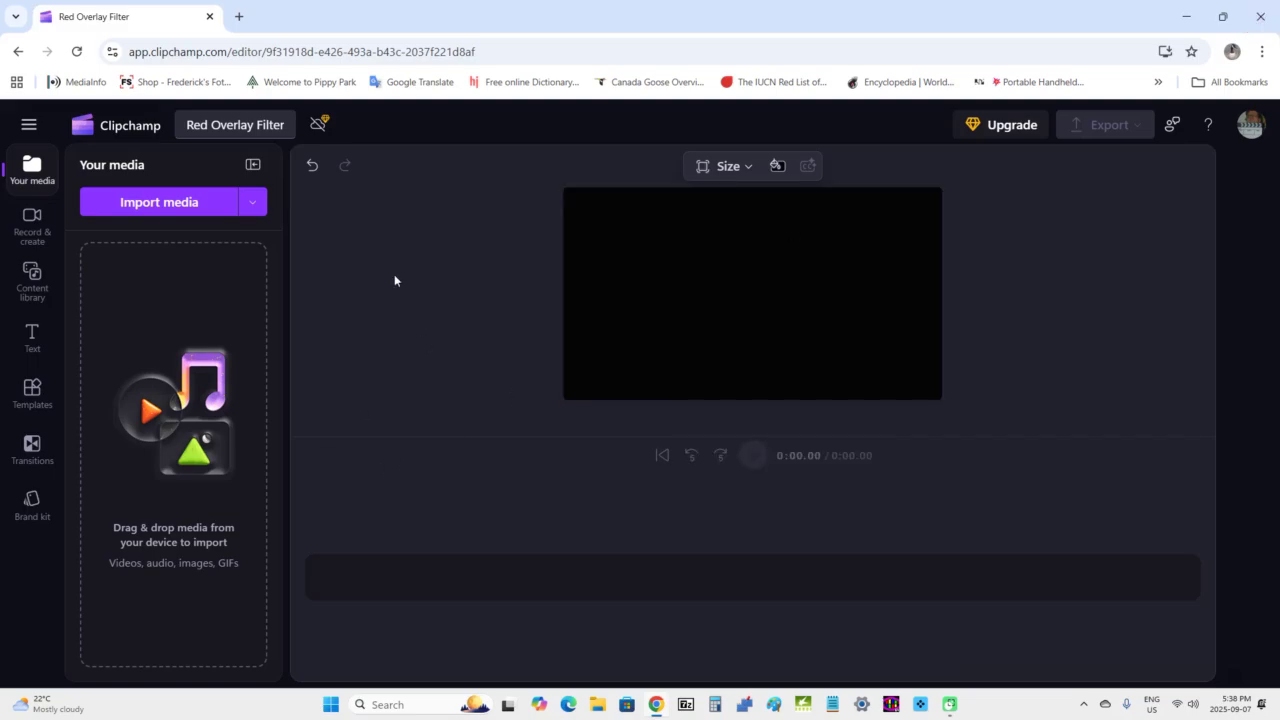
Import the clips 20250831_112654_02 and 20250831_121438_03 from the Desktop folder sample clips > clipchamp > red overlay
click(131, 207)
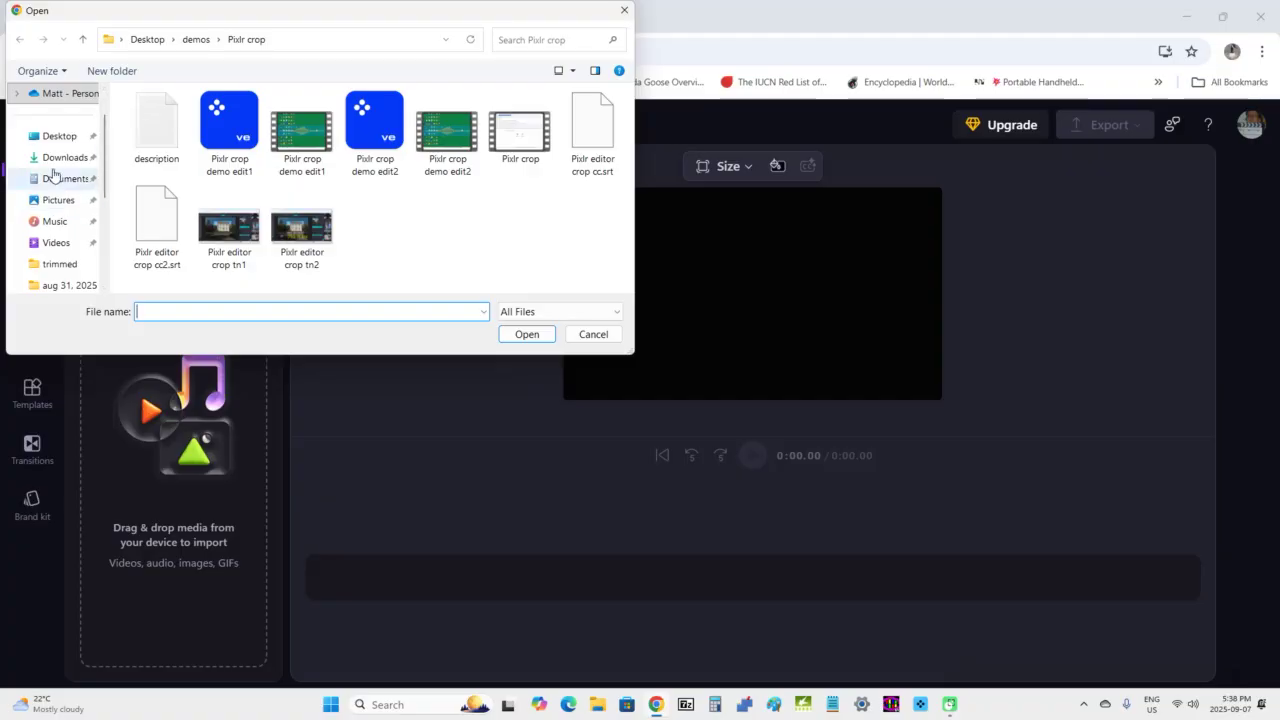
scroll(37, 171, up, 1)
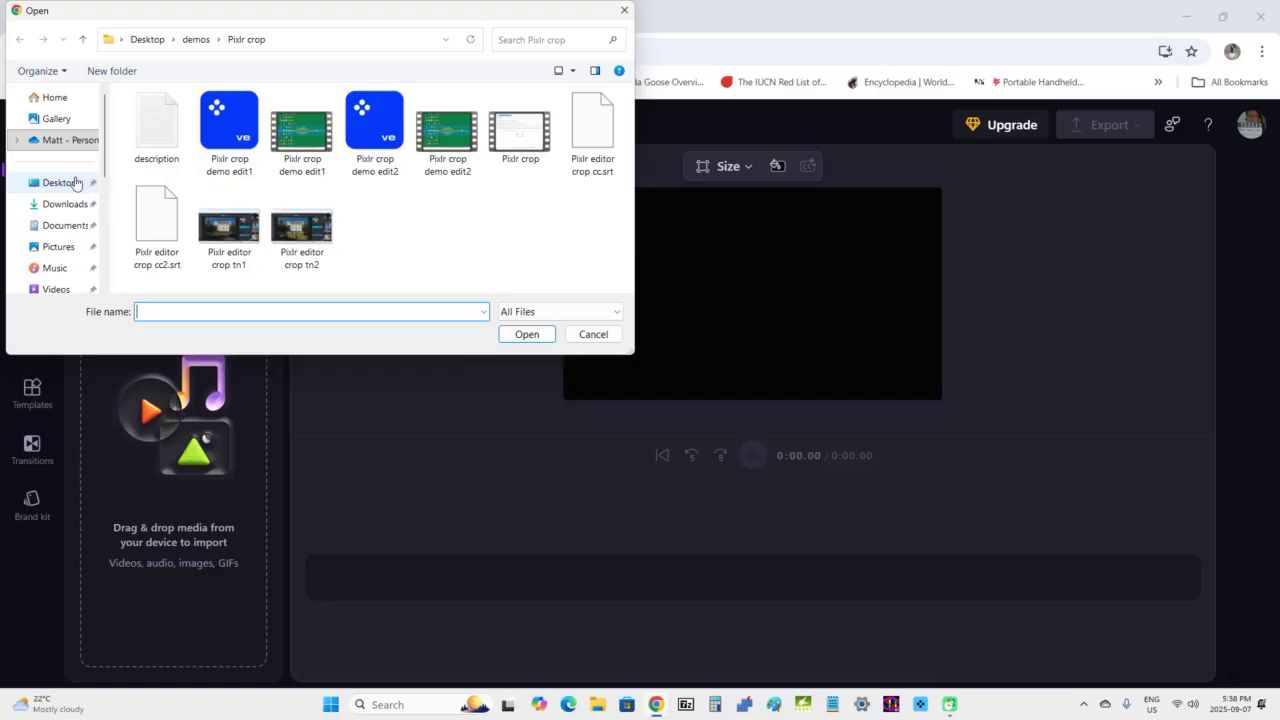
click(75, 182)
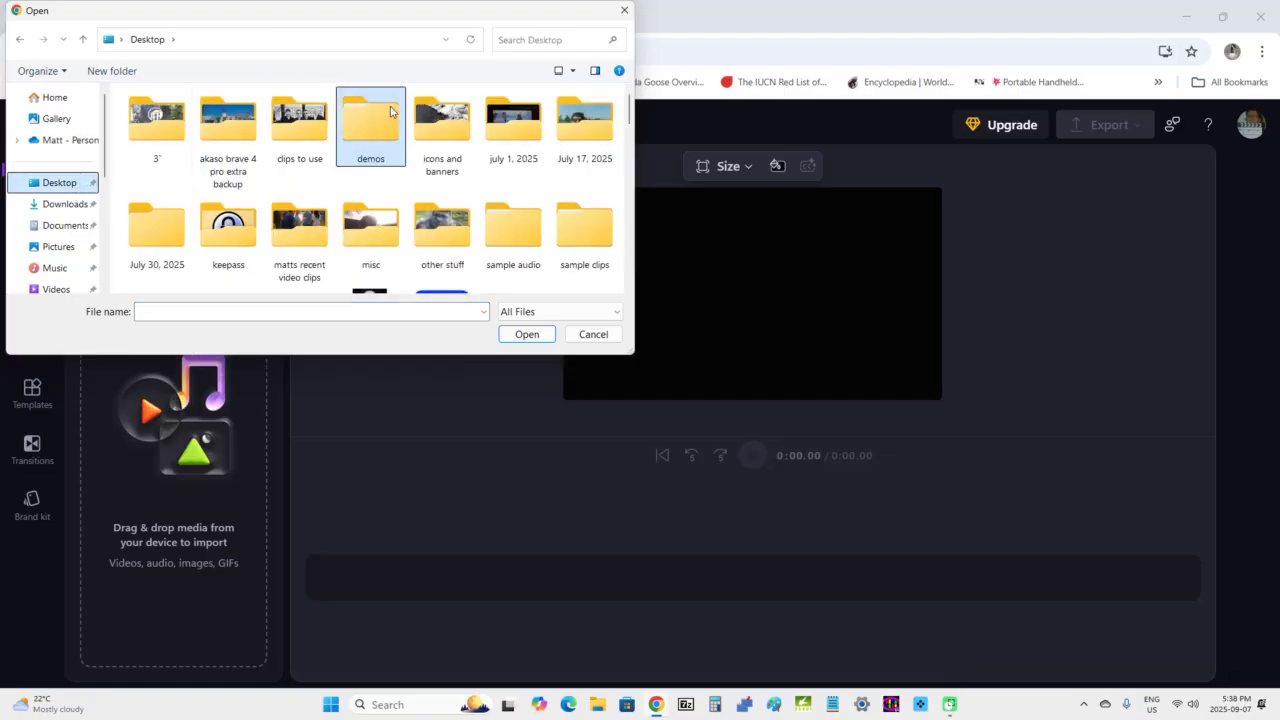
scroll(390, 111, down, 1)
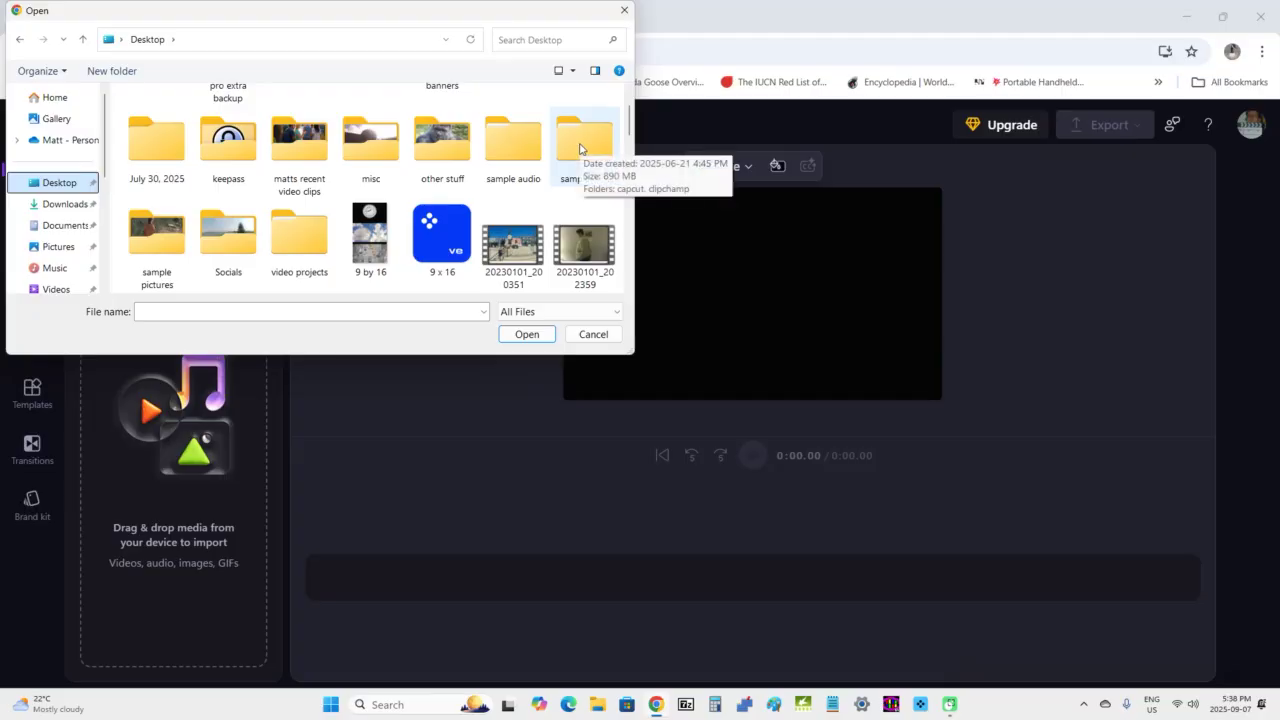
double_click(580, 142)
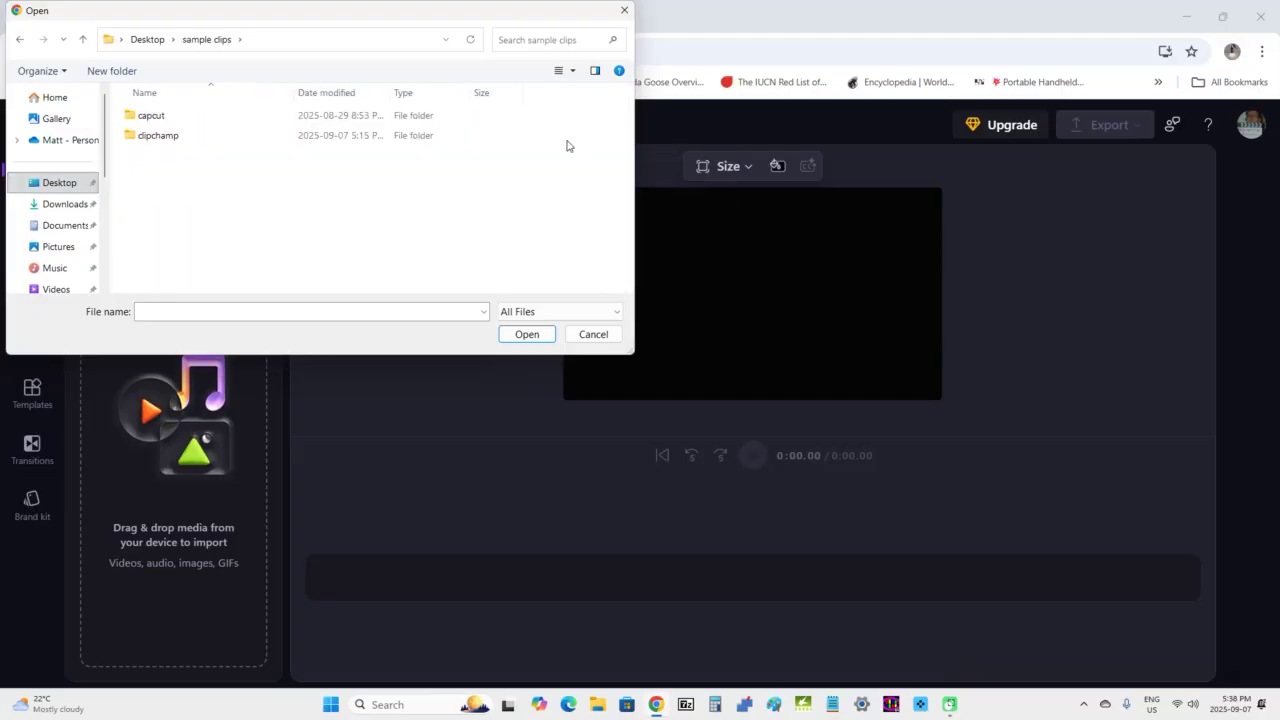
double_click(172, 140)
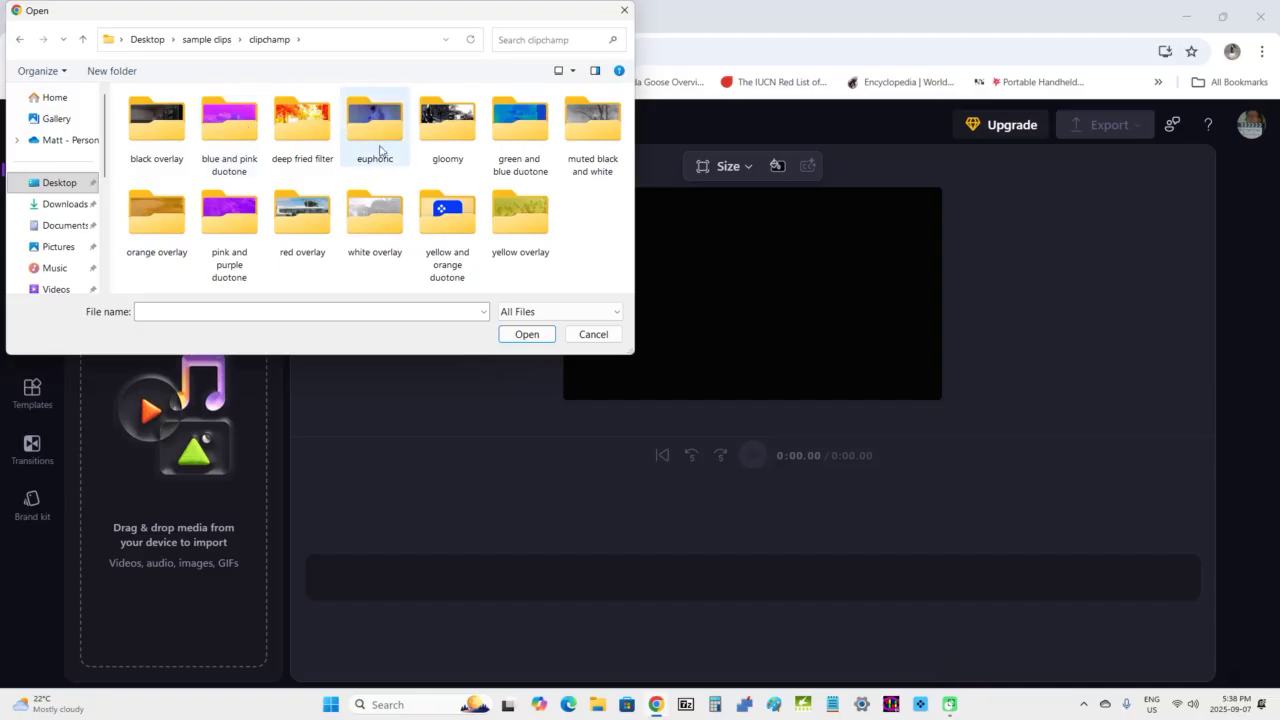
double_click(299, 231)
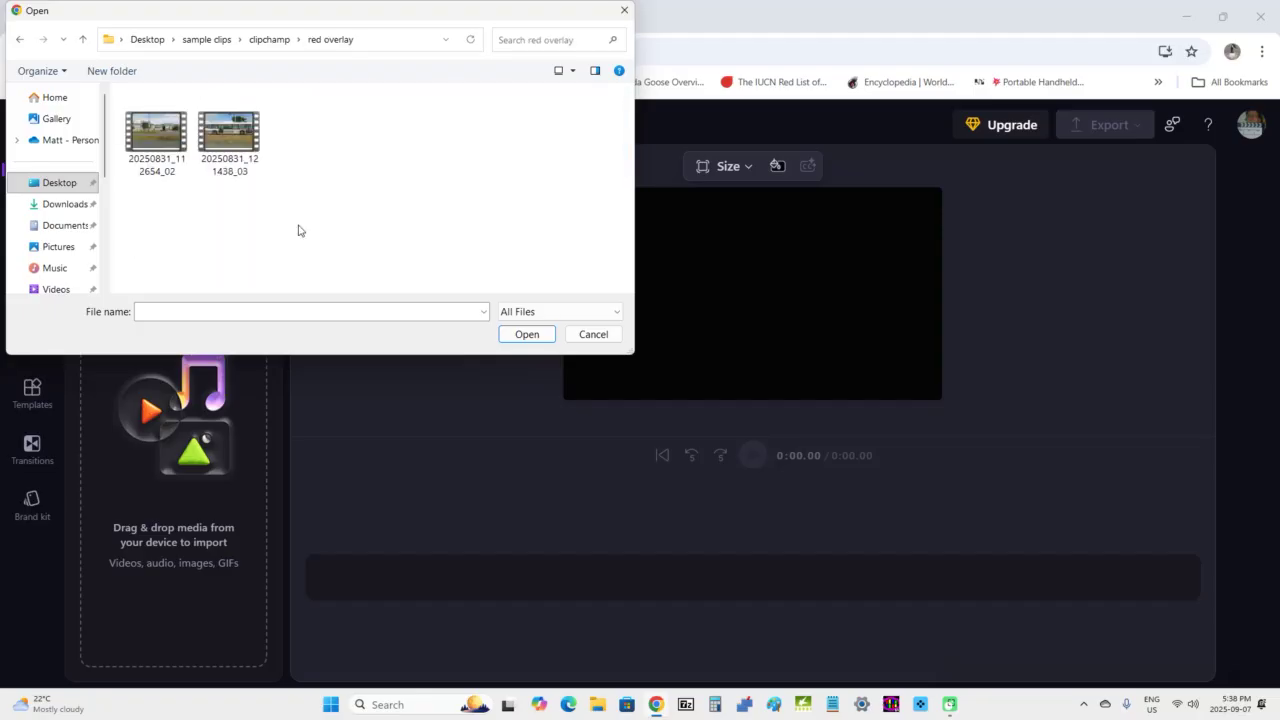
click(166, 143)
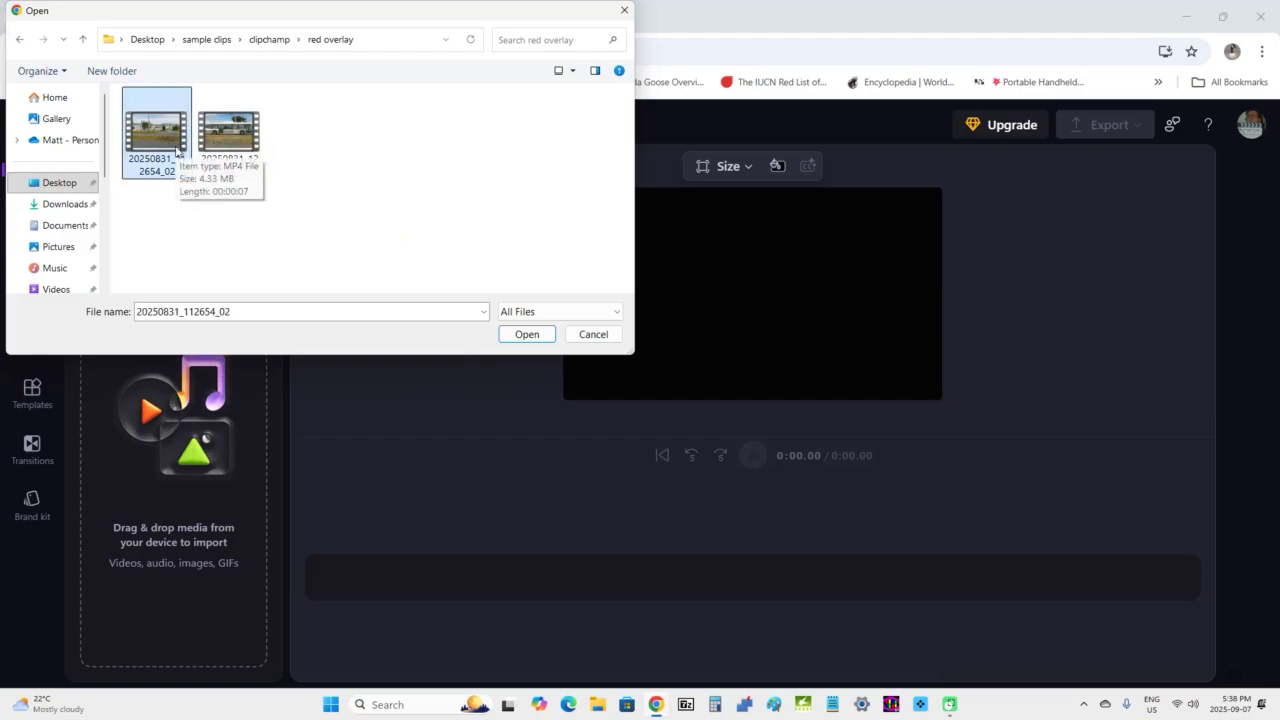
ctrl+click(210, 158)
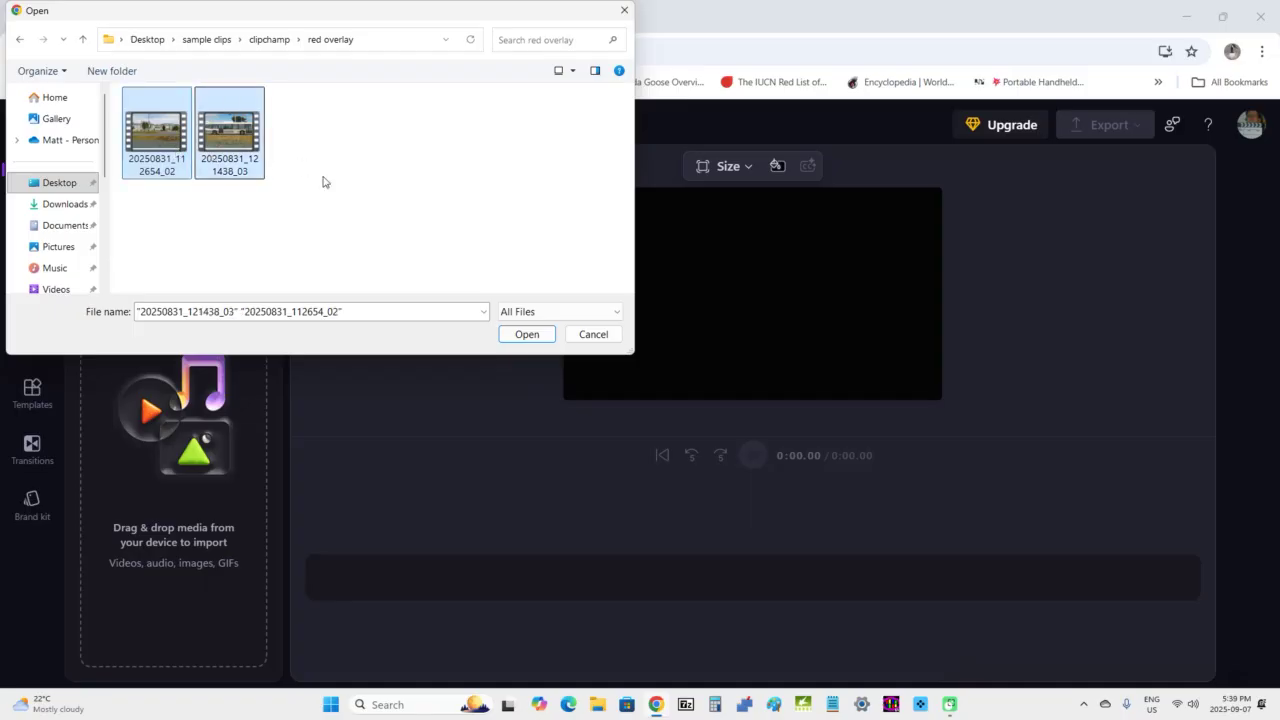
click(527, 335)
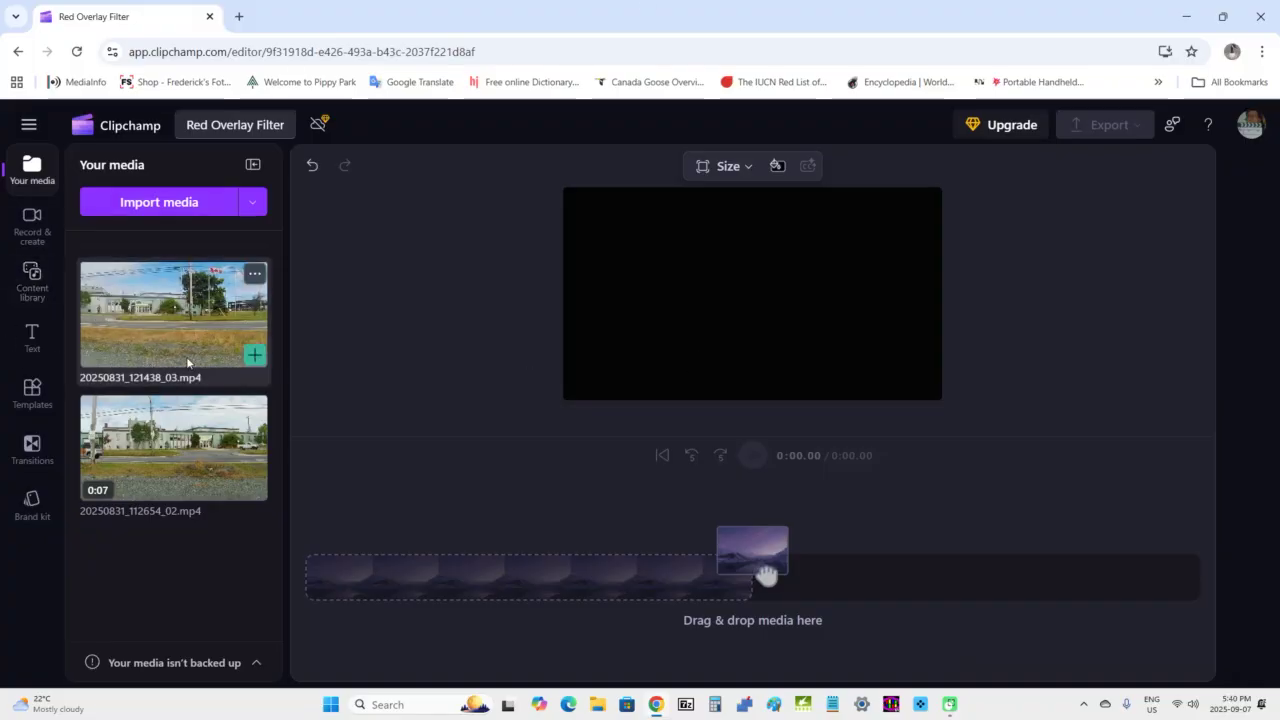
Add both imported clips to the timeline and move 20250831_112654_02.mp4 ahead of 20250831_121438_03.mp4
mouse_move(218, 420)
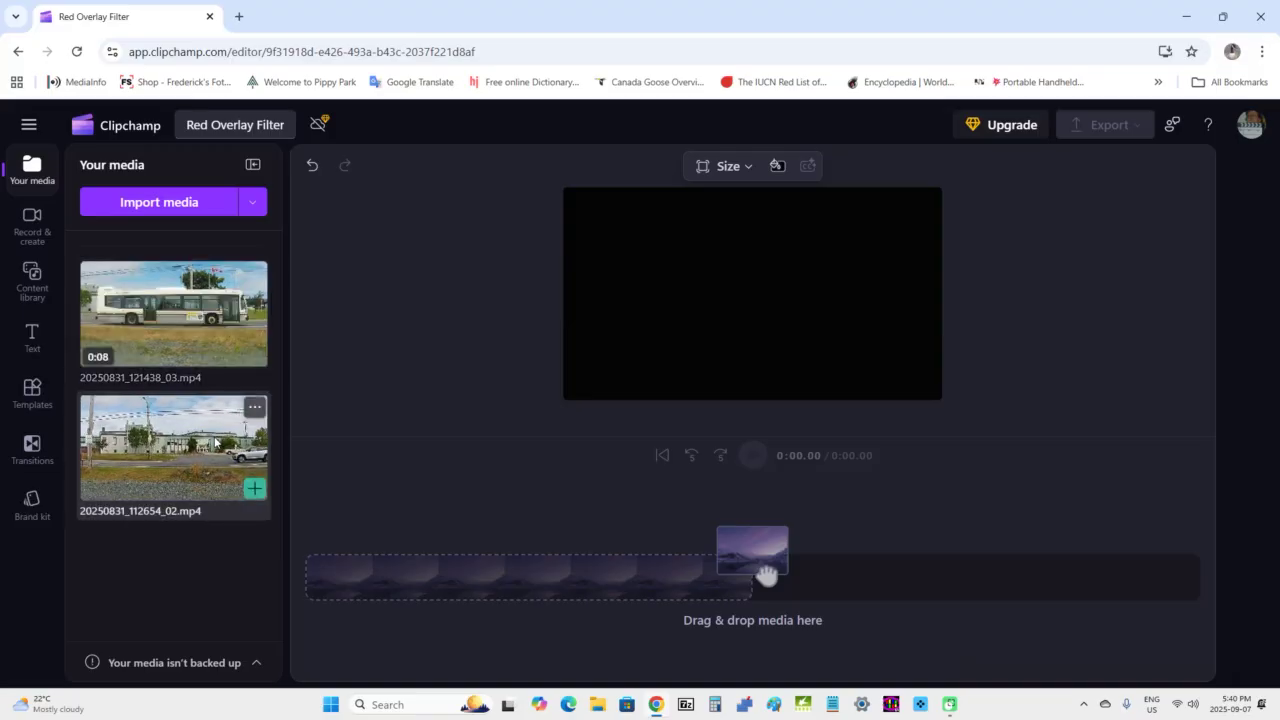
mouse_move(194, 313)
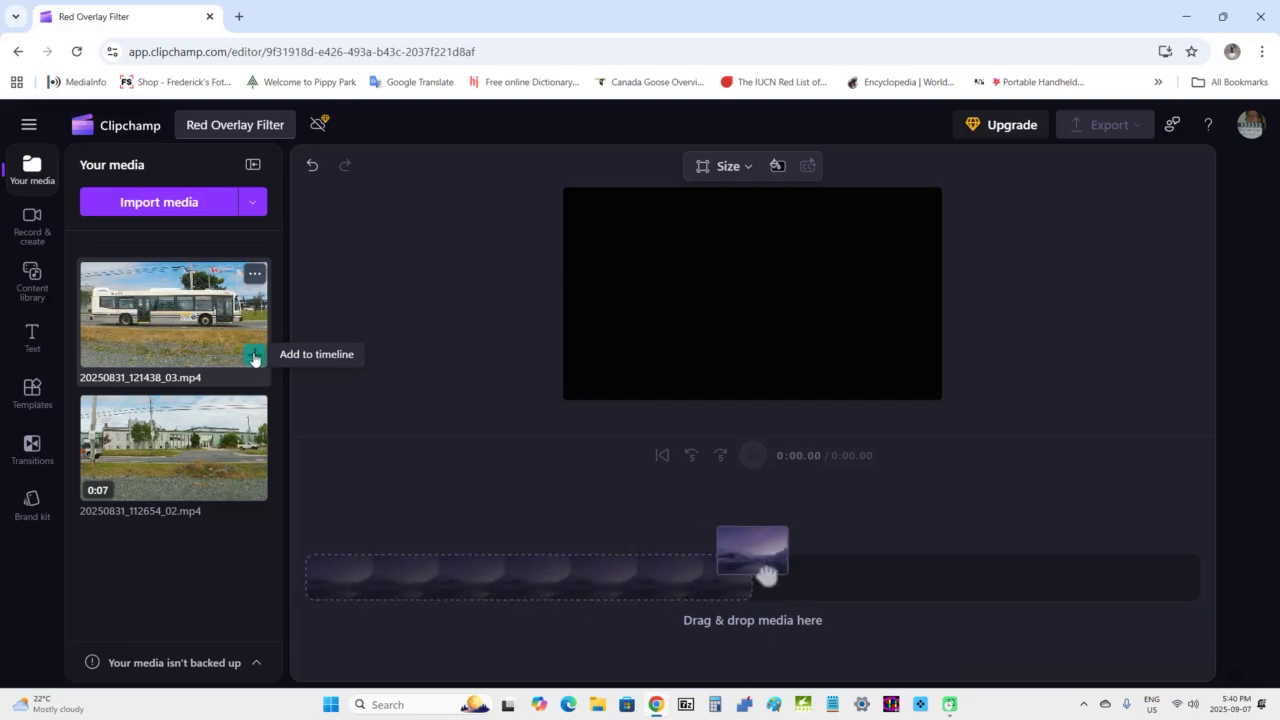
click(254, 358)
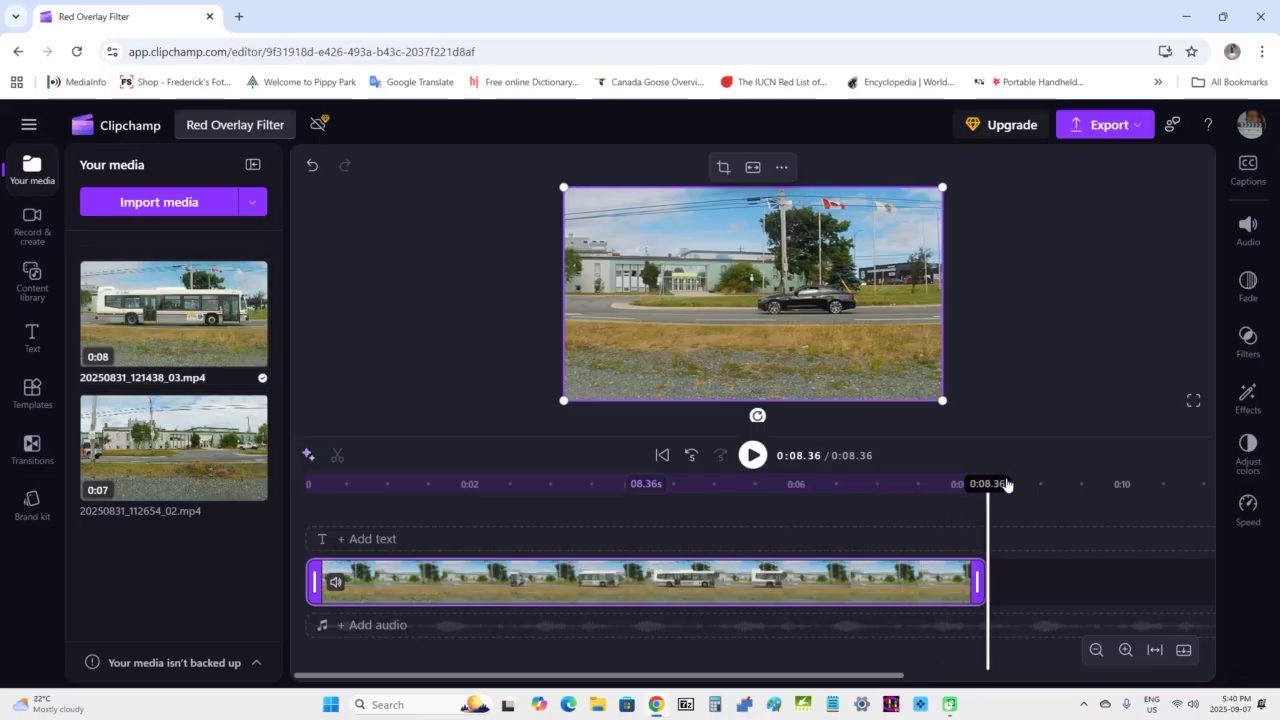
mouse_move(989, 485)
mouse_down()
mouse_move(951, 485)
mouse_move(989, 487)
mouse_up()
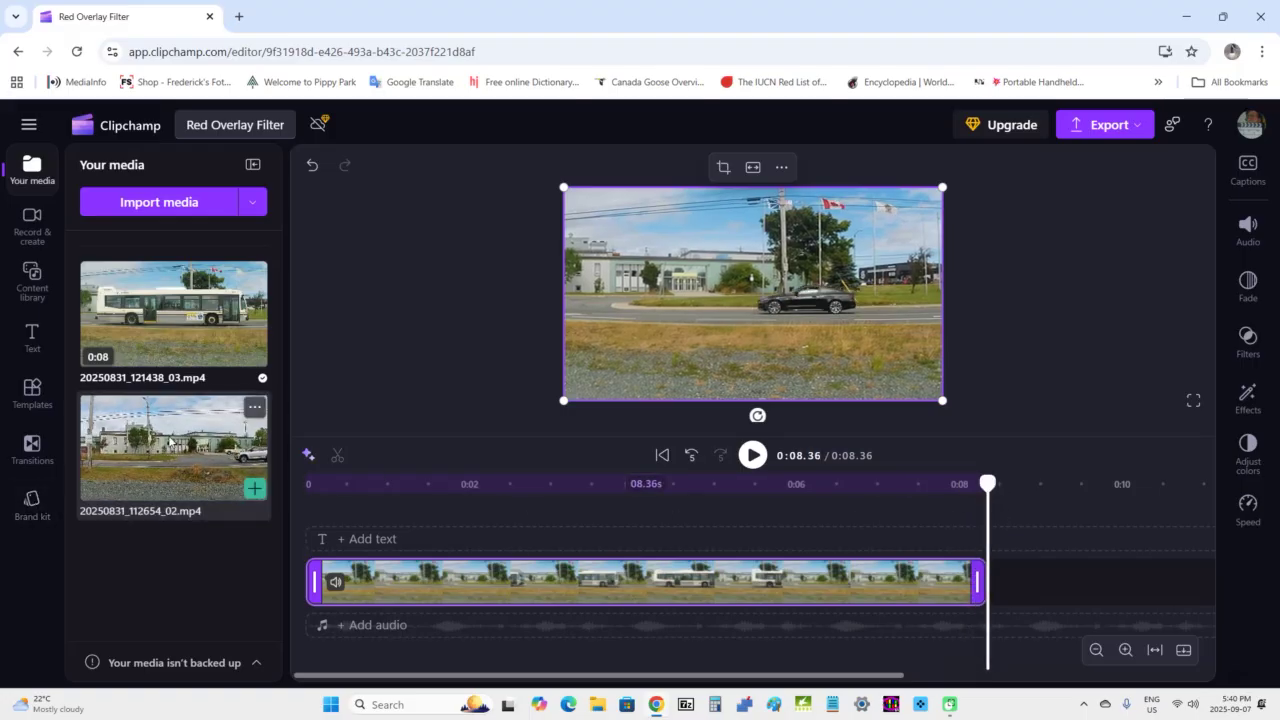
mouse_move(256, 500)
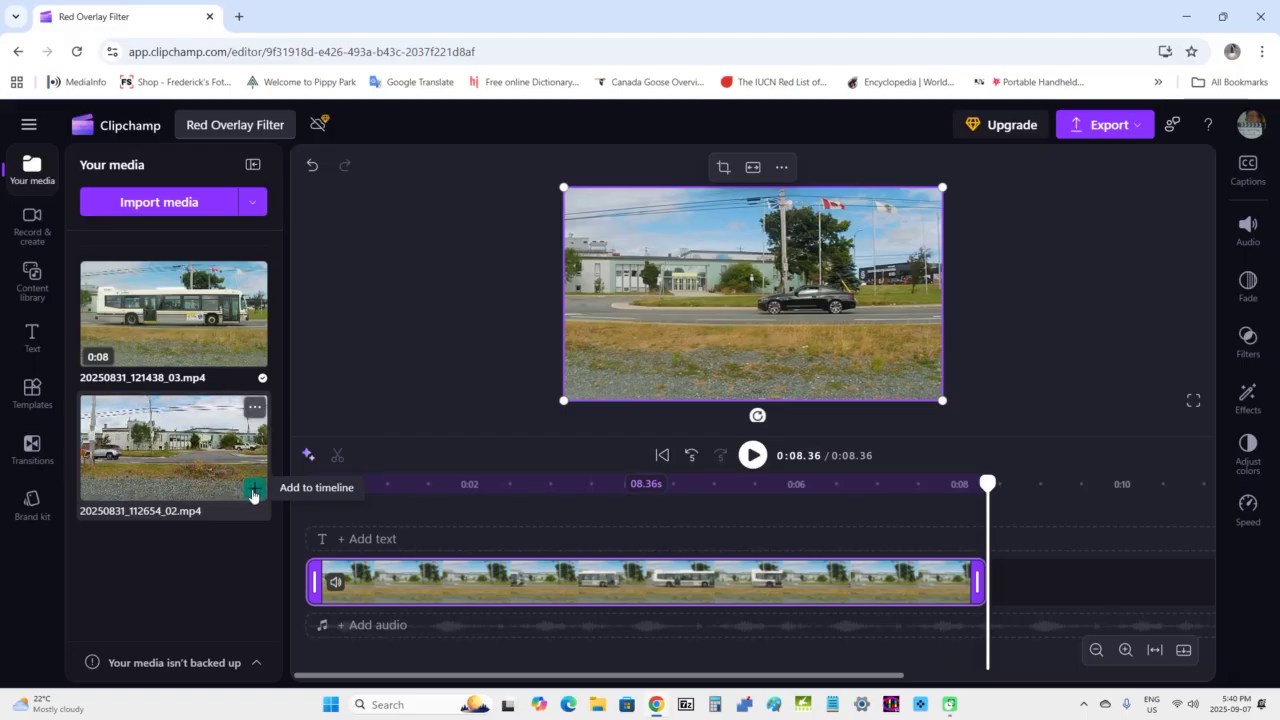
click(253, 492)
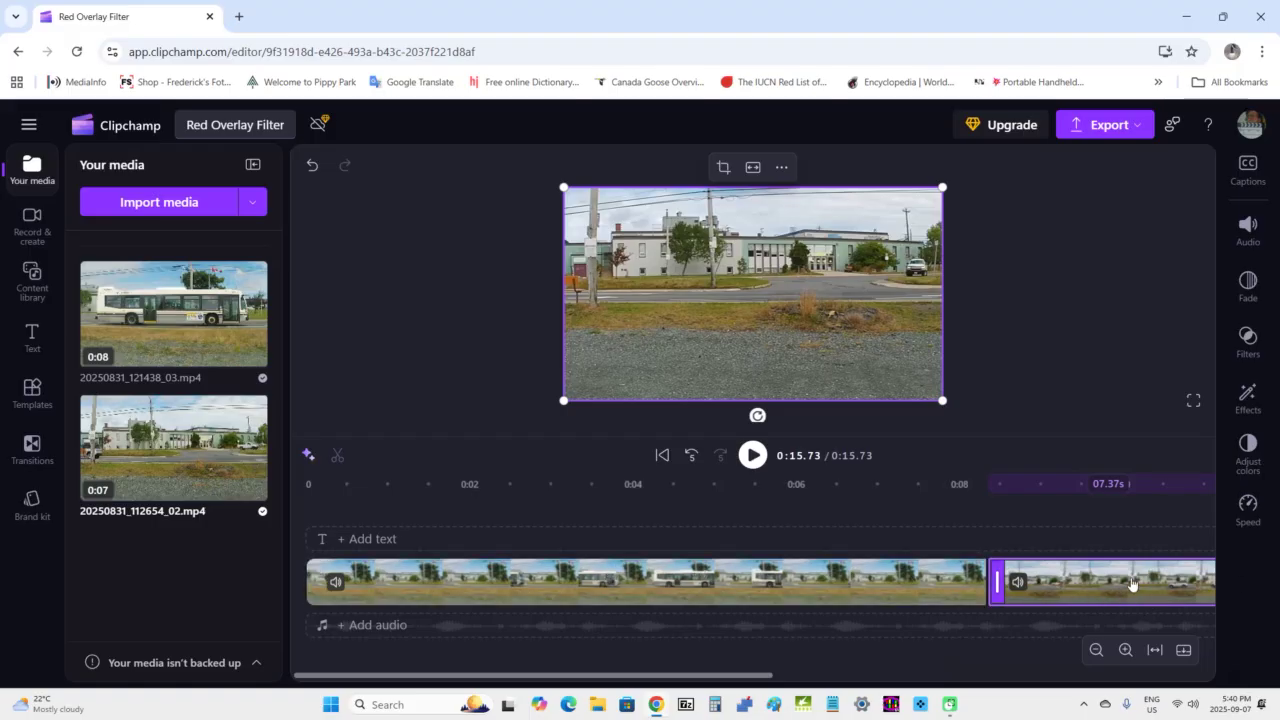
drag(1128, 585, 1048, 580)
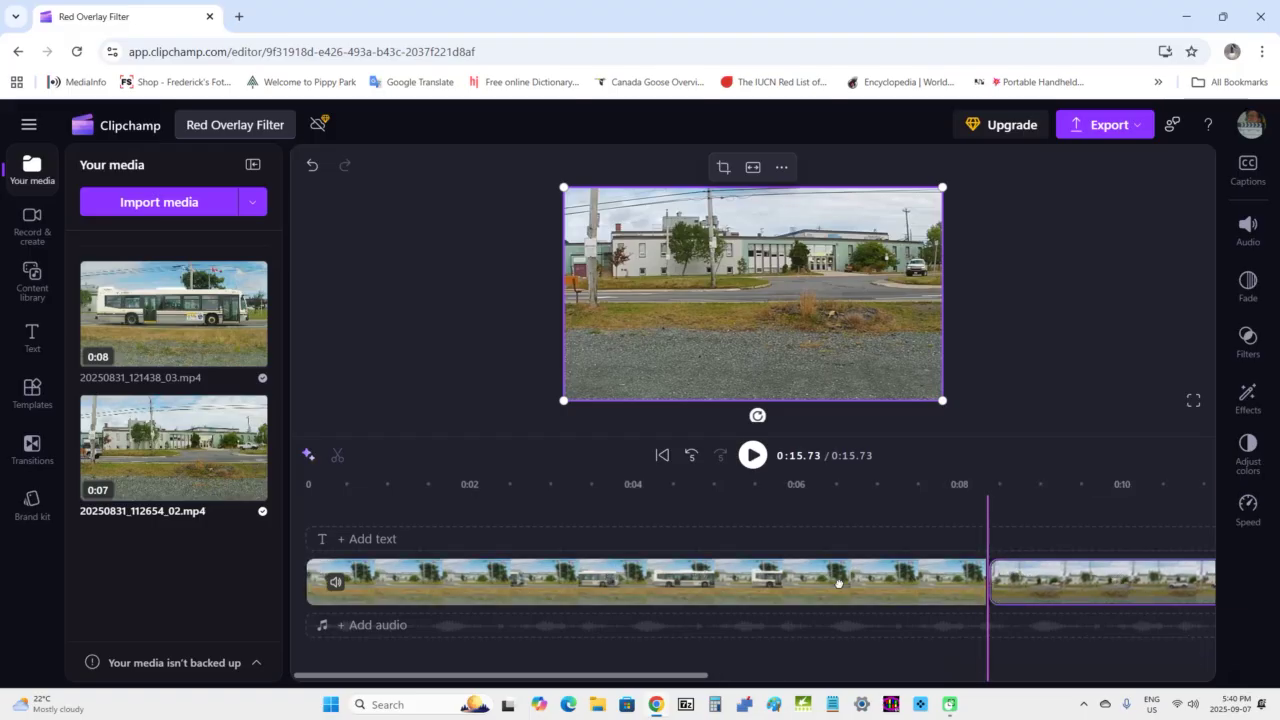
drag(770, 597, 380, 575)
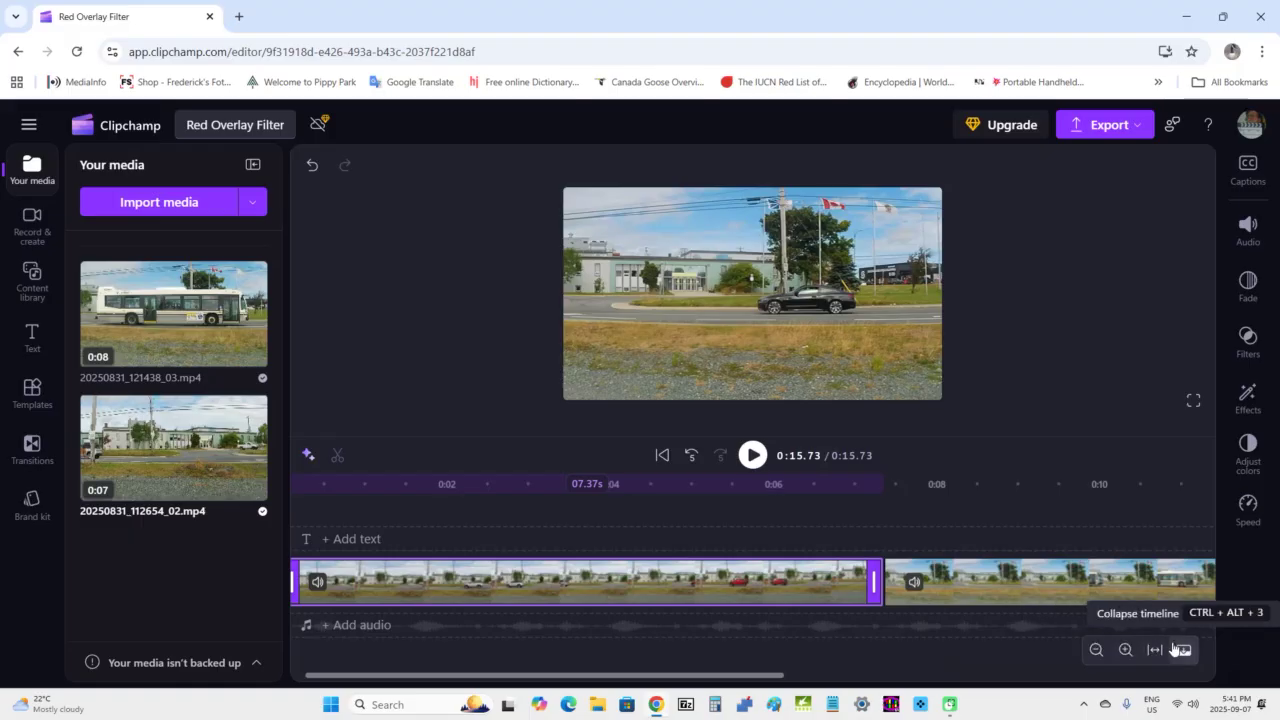
Preview both clips by playing the whole timeline from the start
click(1097, 650)
click(1097, 650)
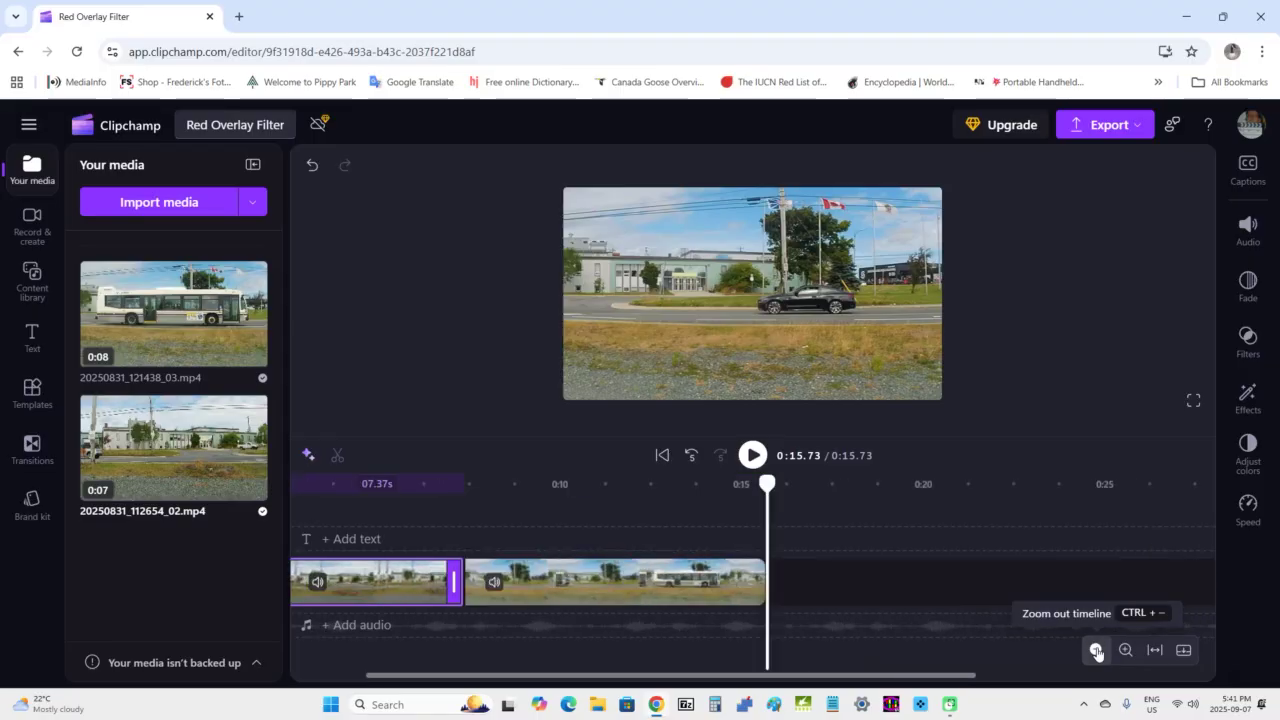
click(1097, 650)
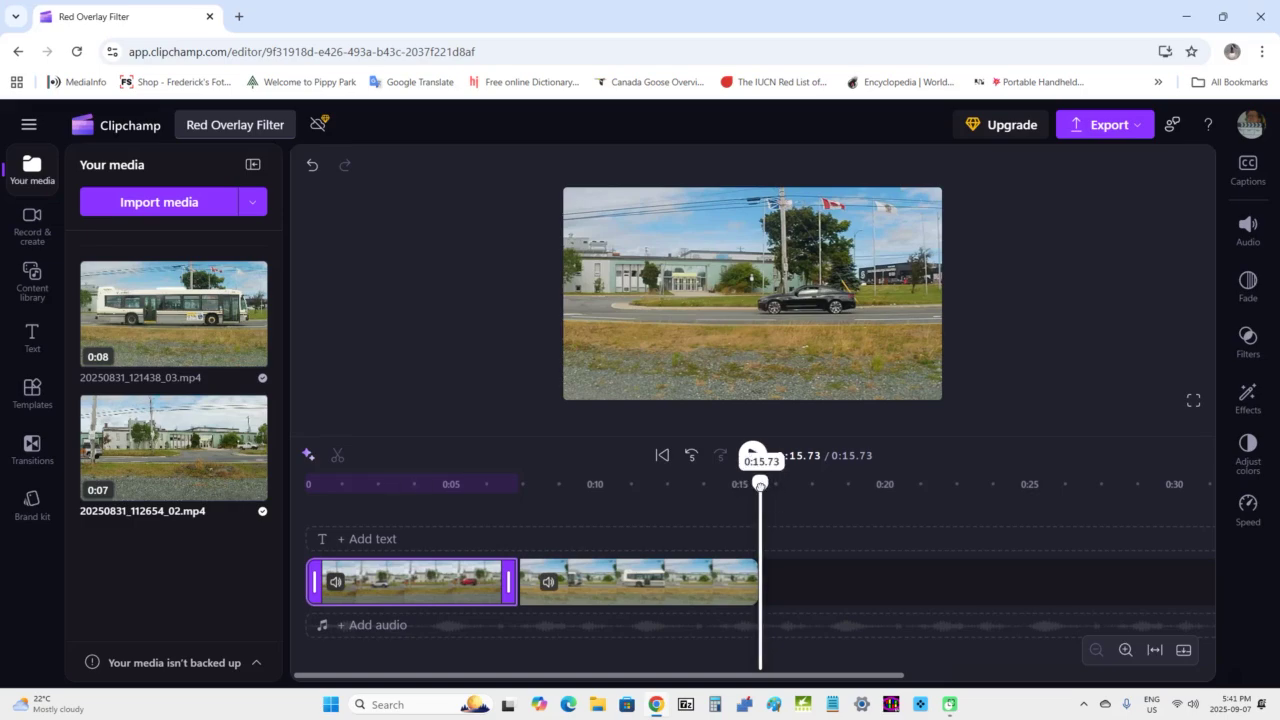
drag(760, 484, 437, 455)
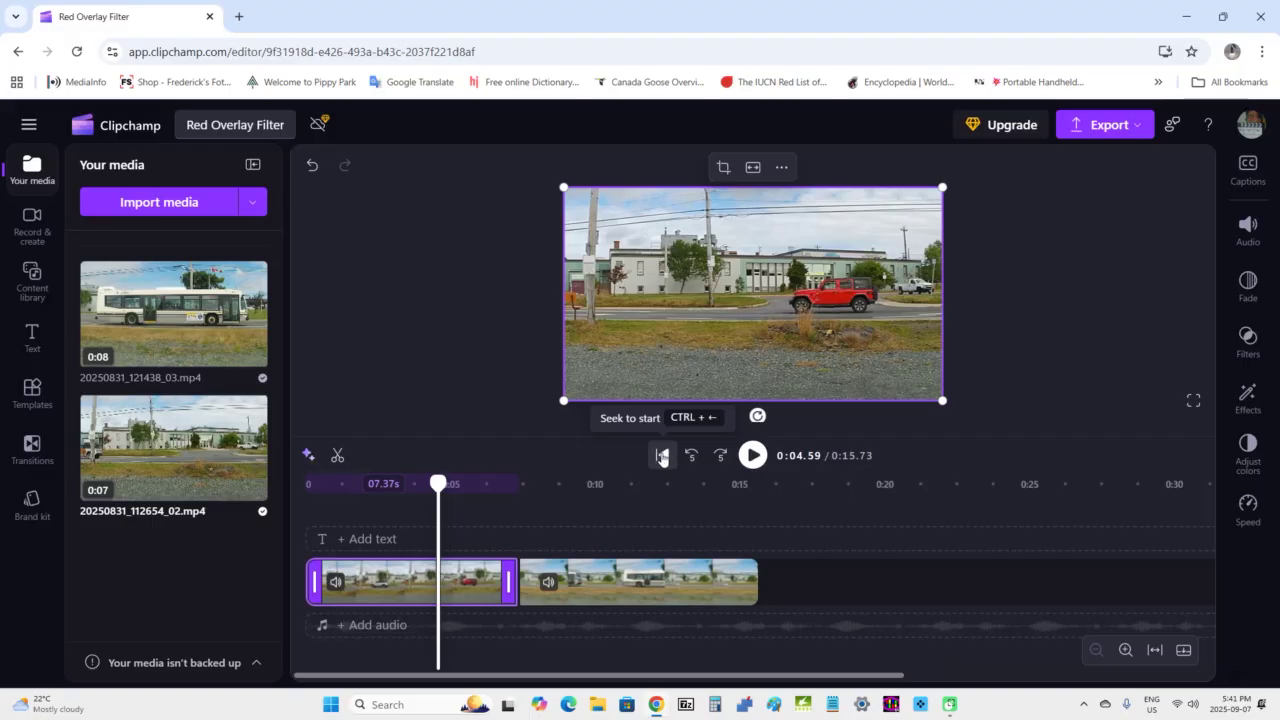
click(661, 456)
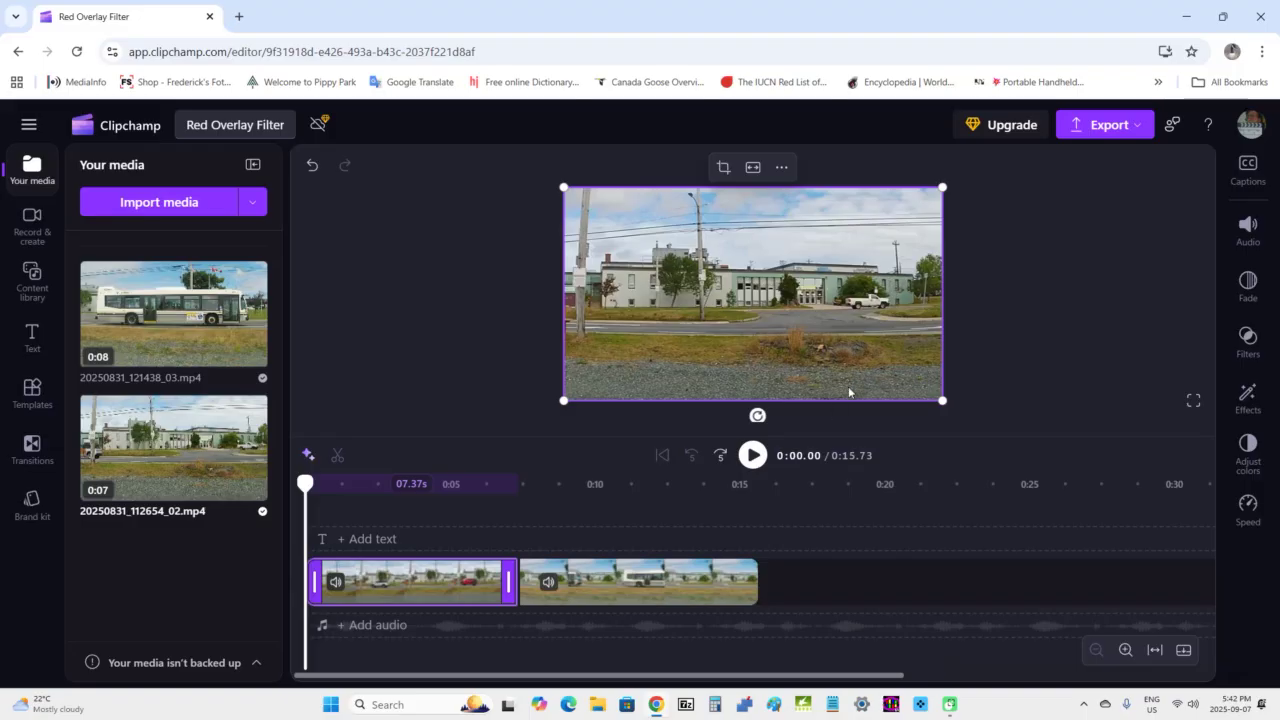
click(753, 456)
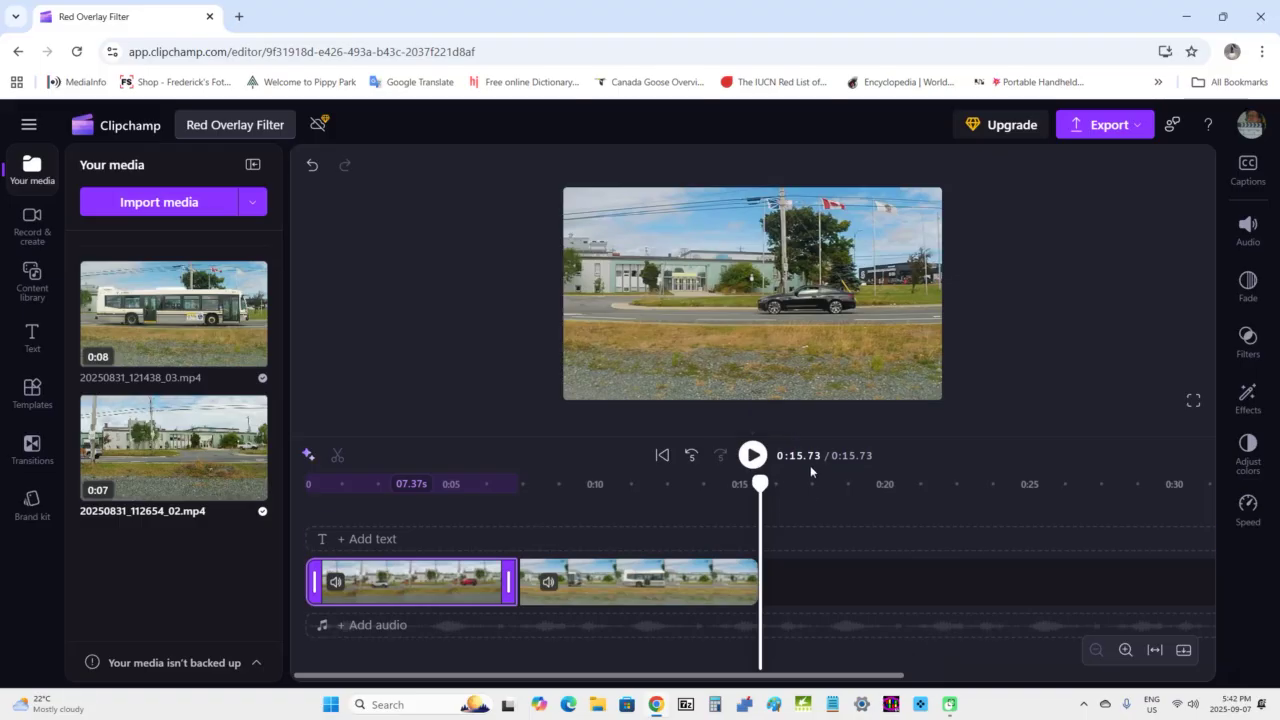
Apply the Red overlay filter to the first timeline clip, 20250831_112654_02.mp4, and raise its intensity to about two thirds
click(659, 459)
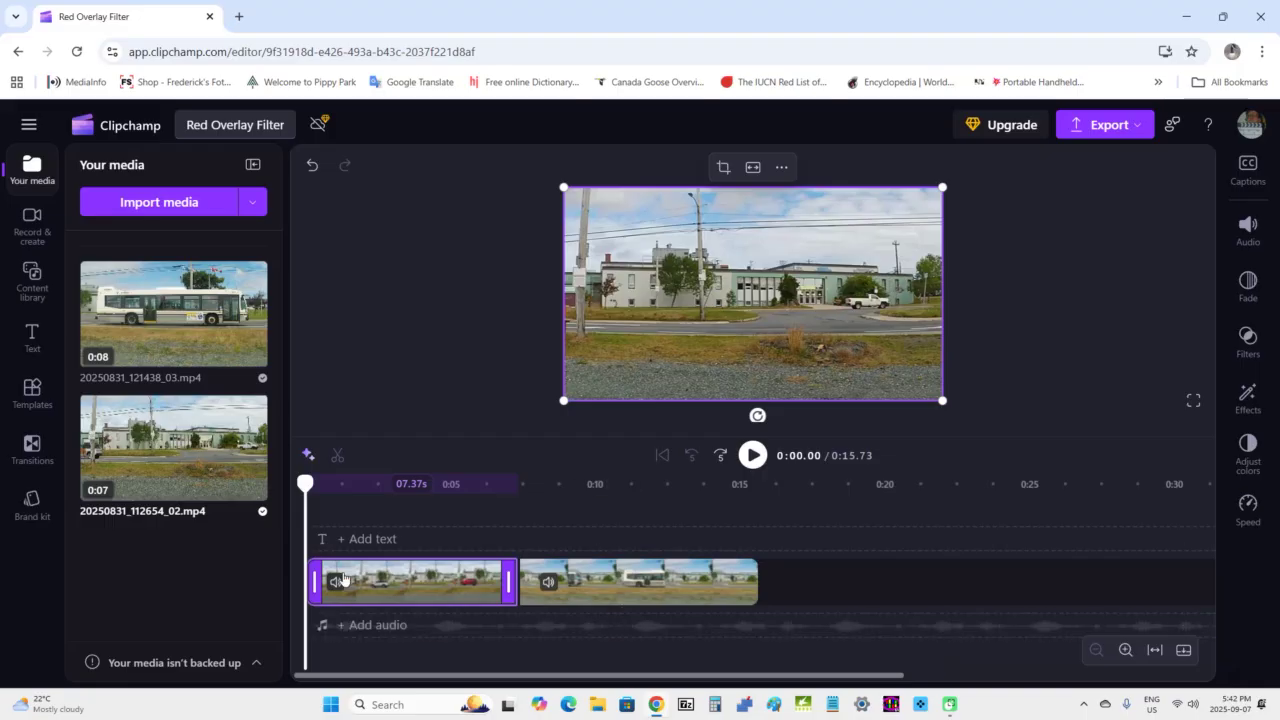
click(419, 574)
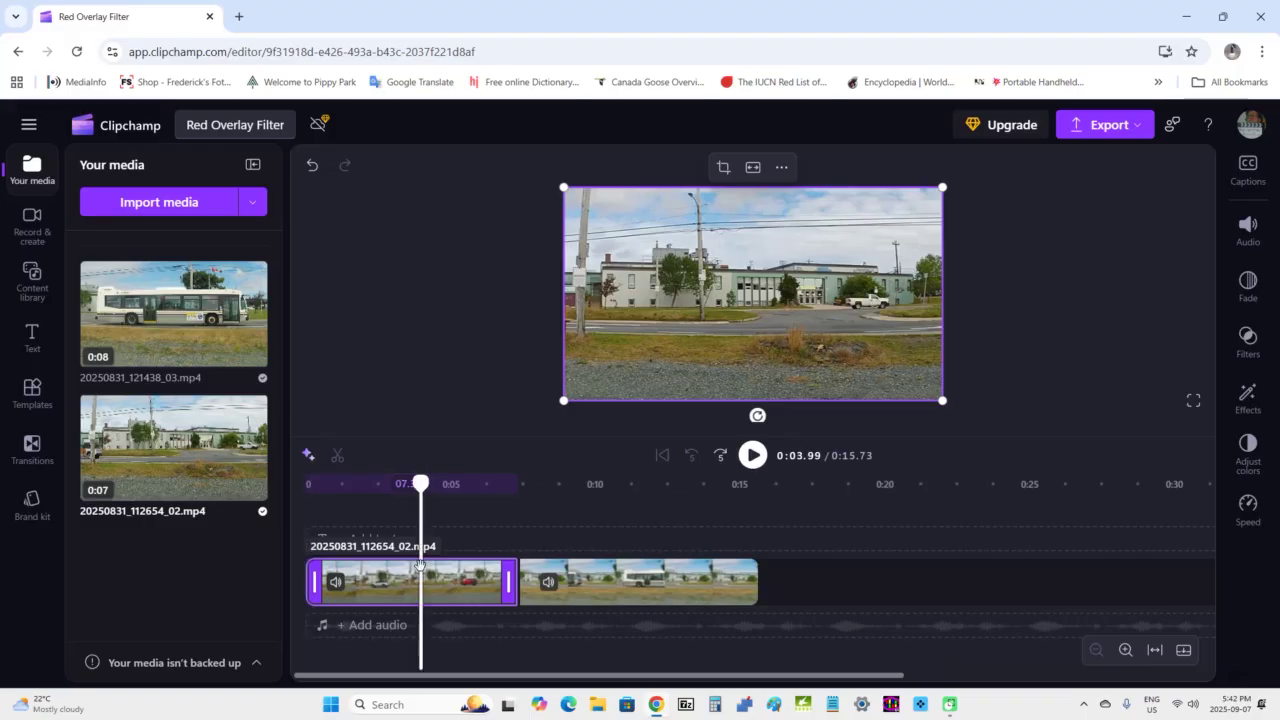
click(372, 582)
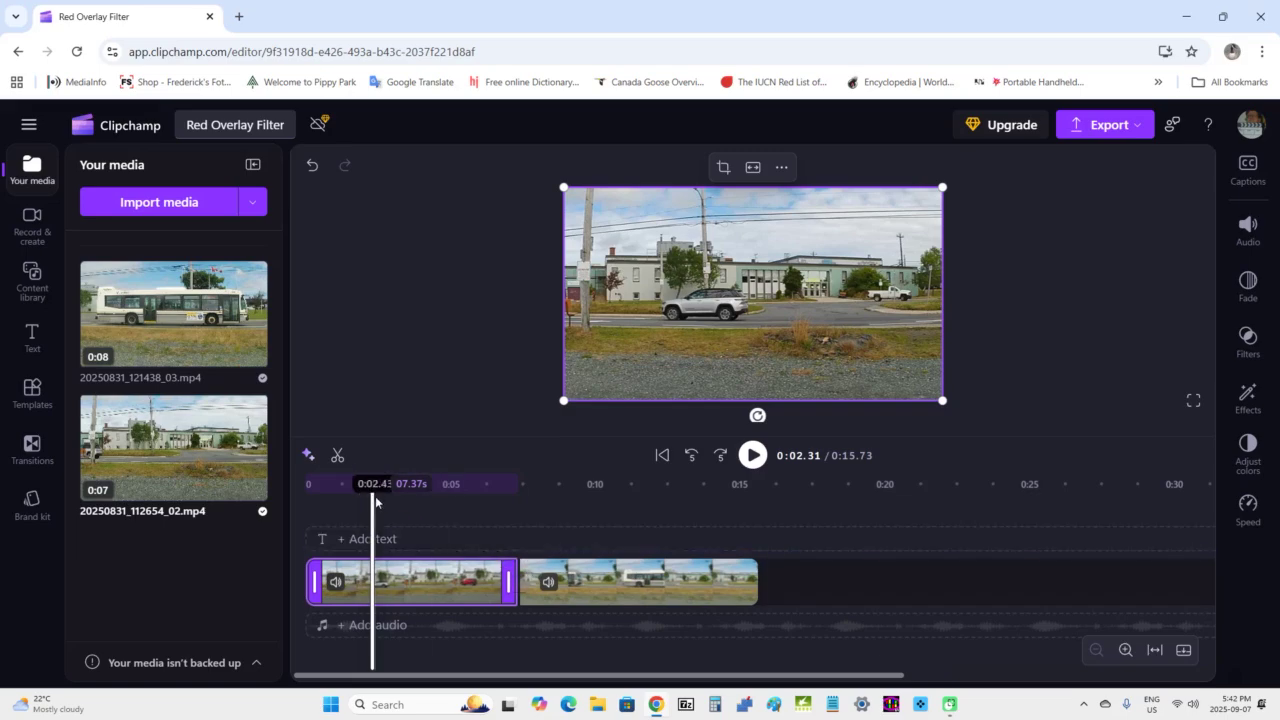
drag(371, 484, 305, 484)
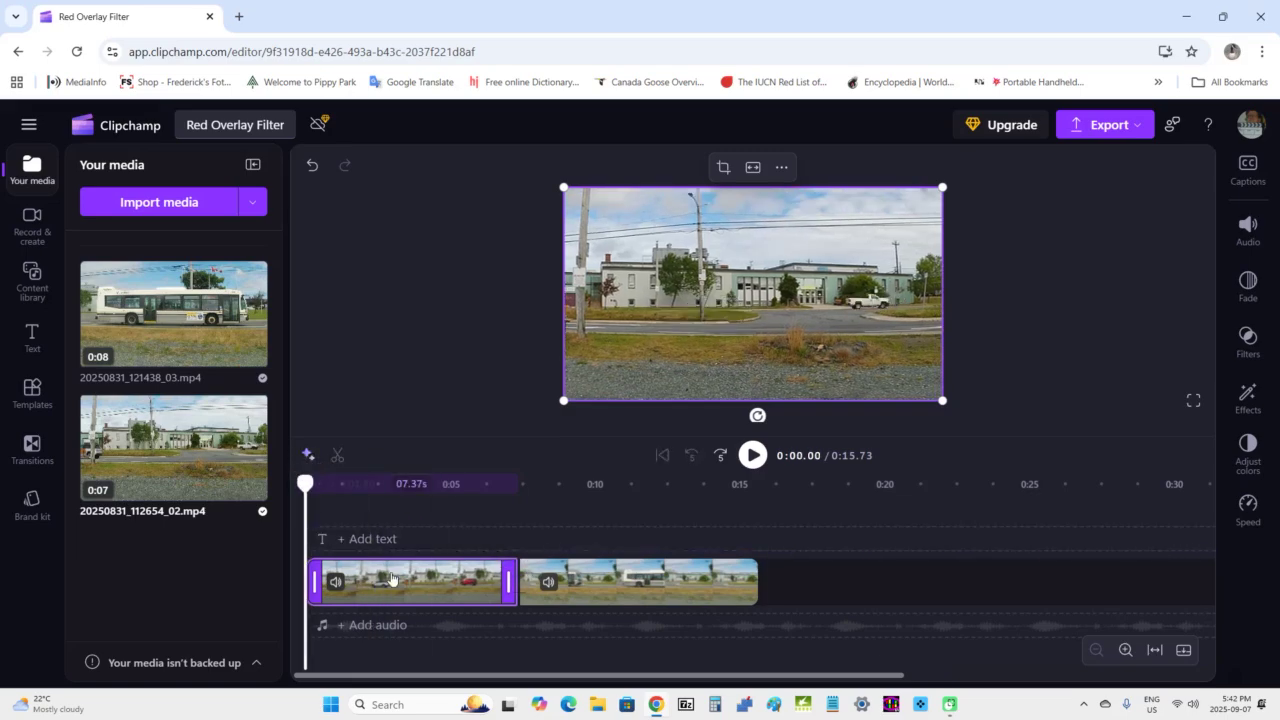
click(1252, 341)
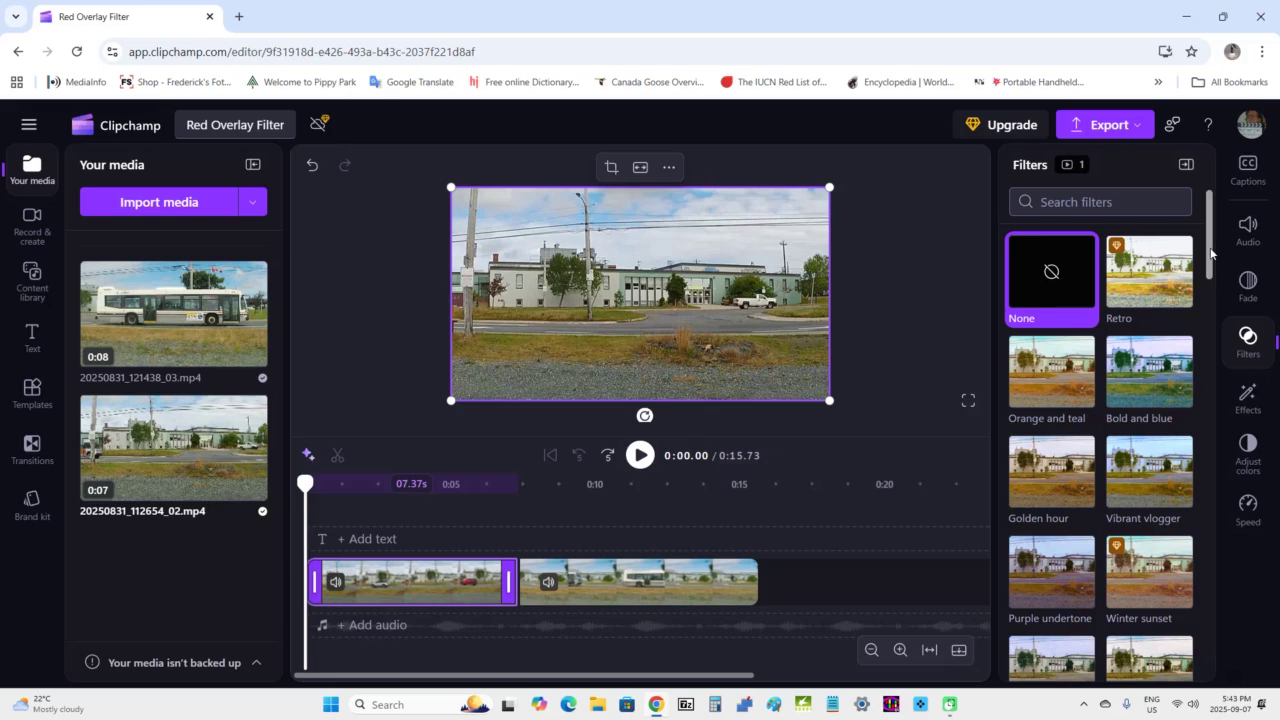
drag(1210, 250, 1213, 649)
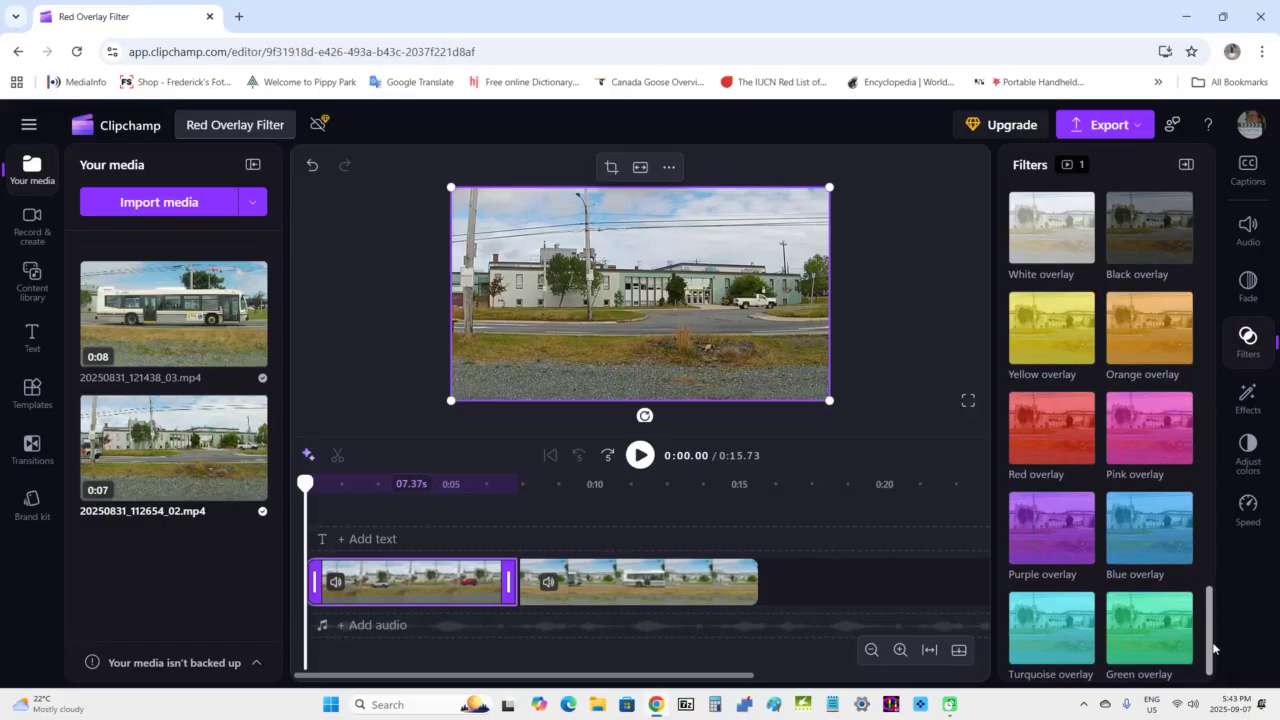
click(1062, 435)
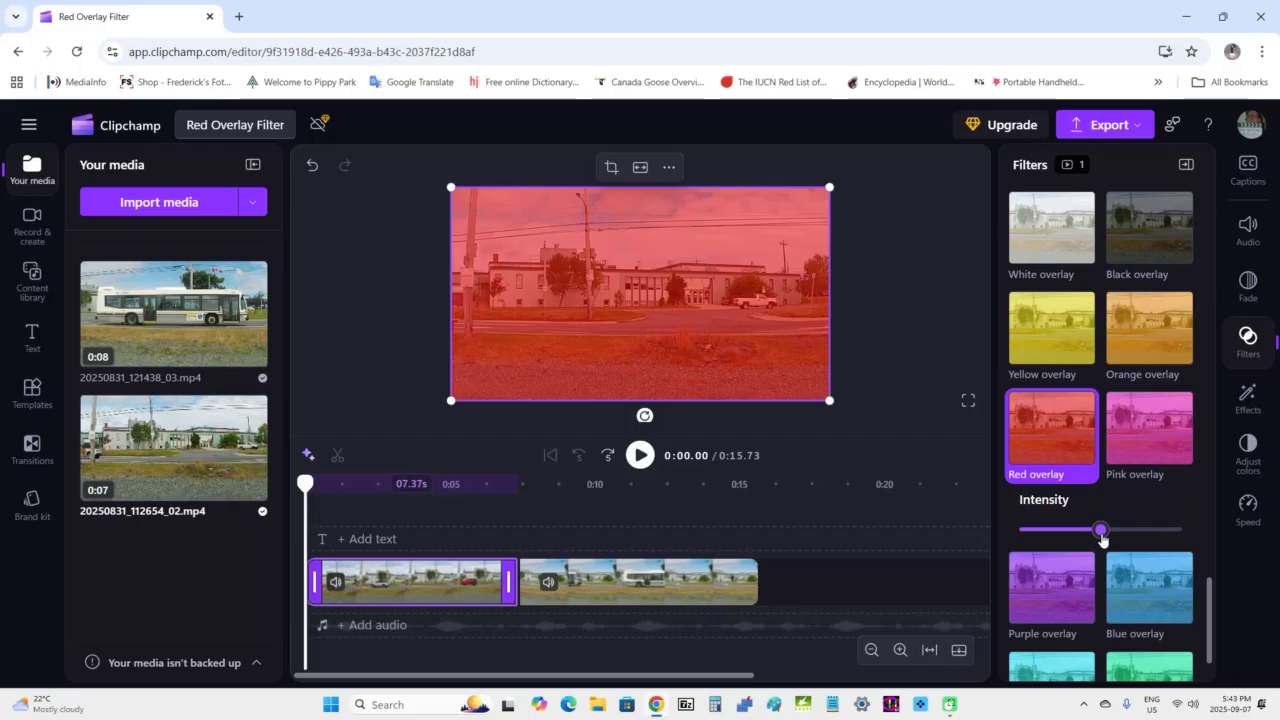
drag(1102, 538, 1126, 540)
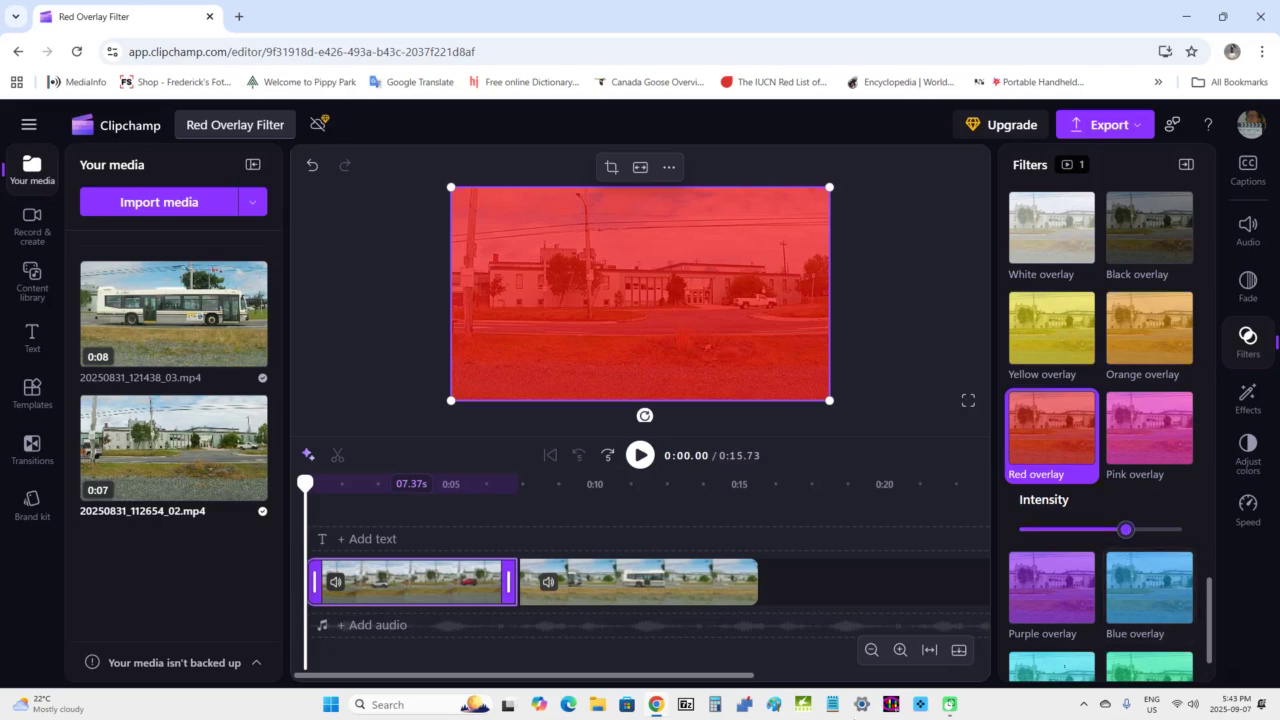
click(1187, 167)
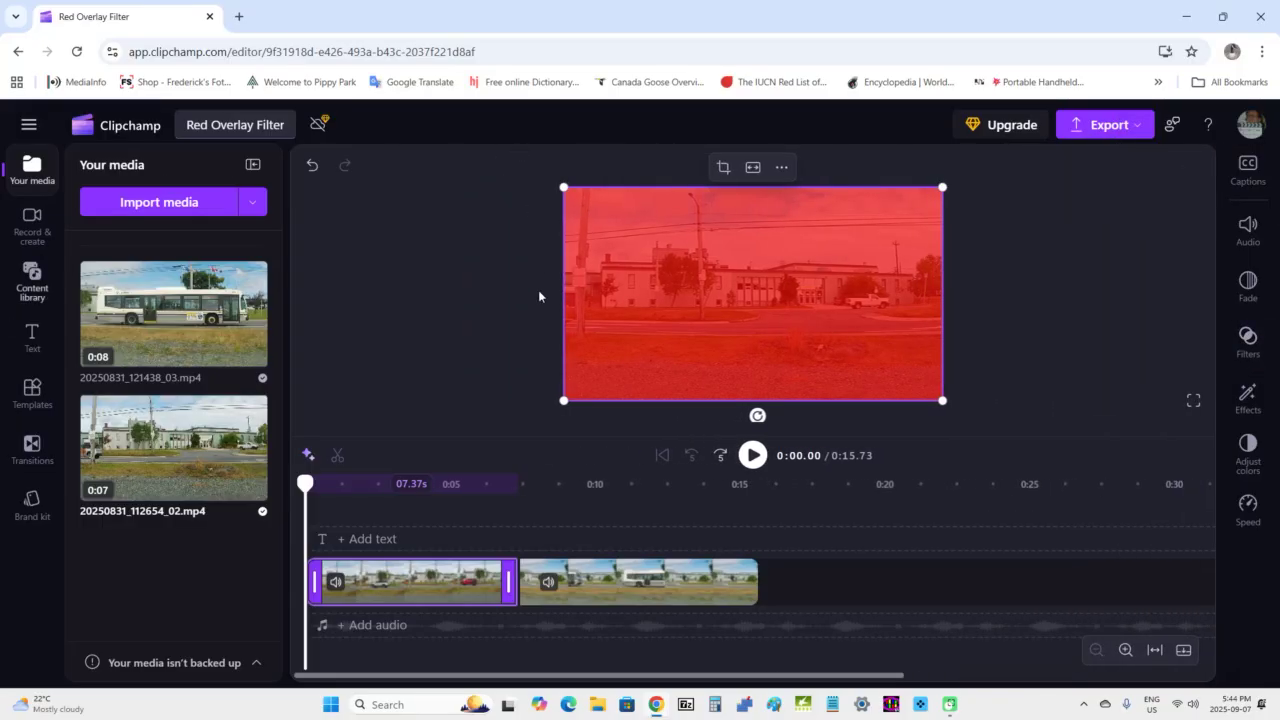
Select the second timeline clip, 20250831_121438_03.mp4, with the playhead at its start, and search the filters for "Red overlay"
drag(305, 483, 519, 513)
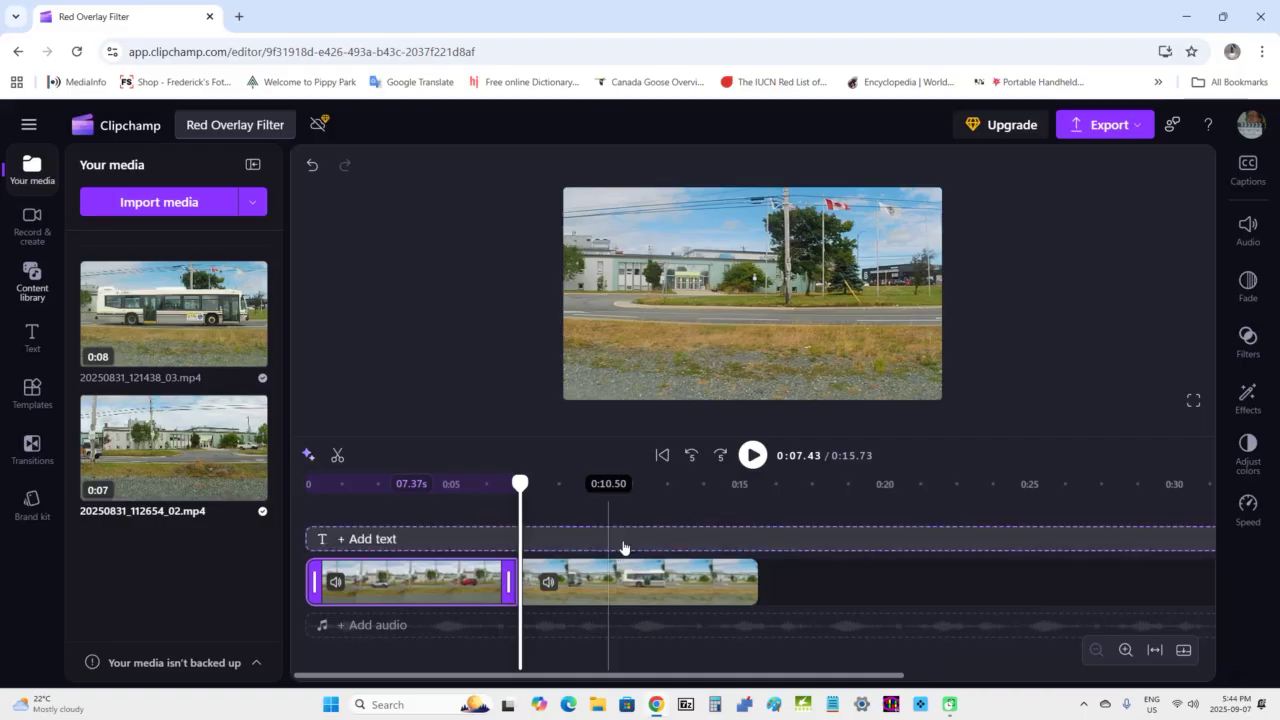
click(607, 594)
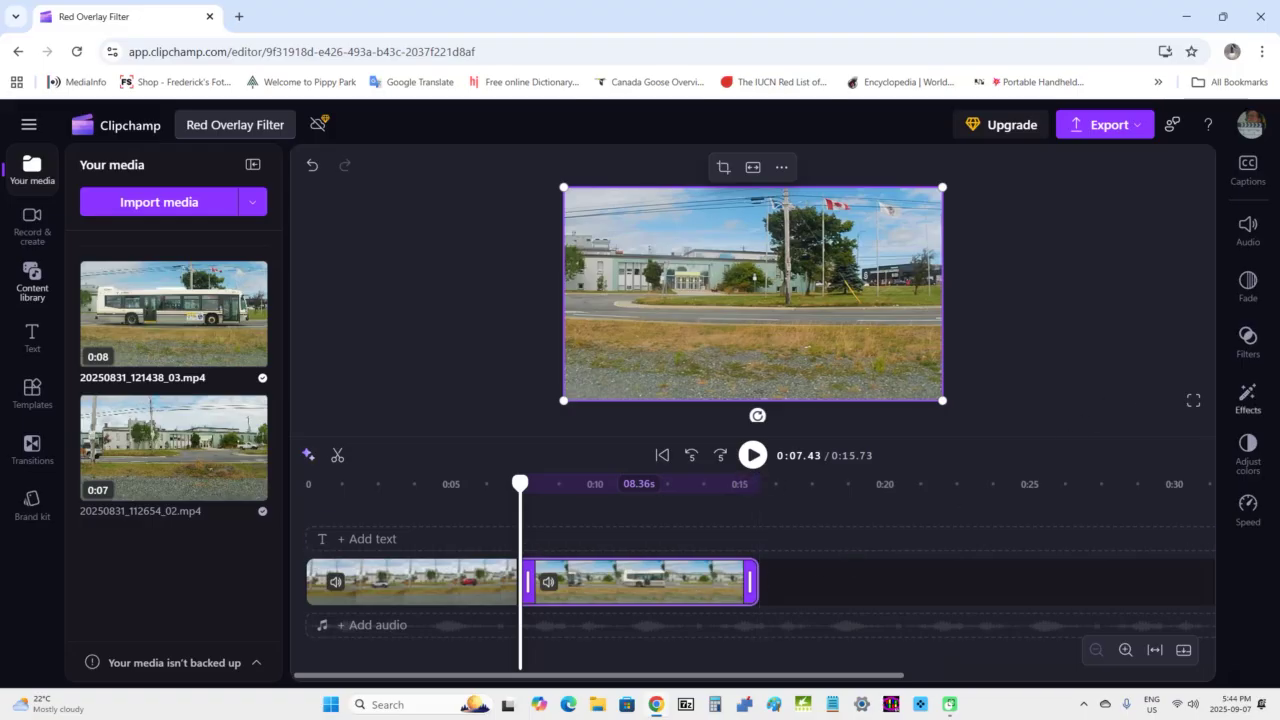
click(1254, 348)
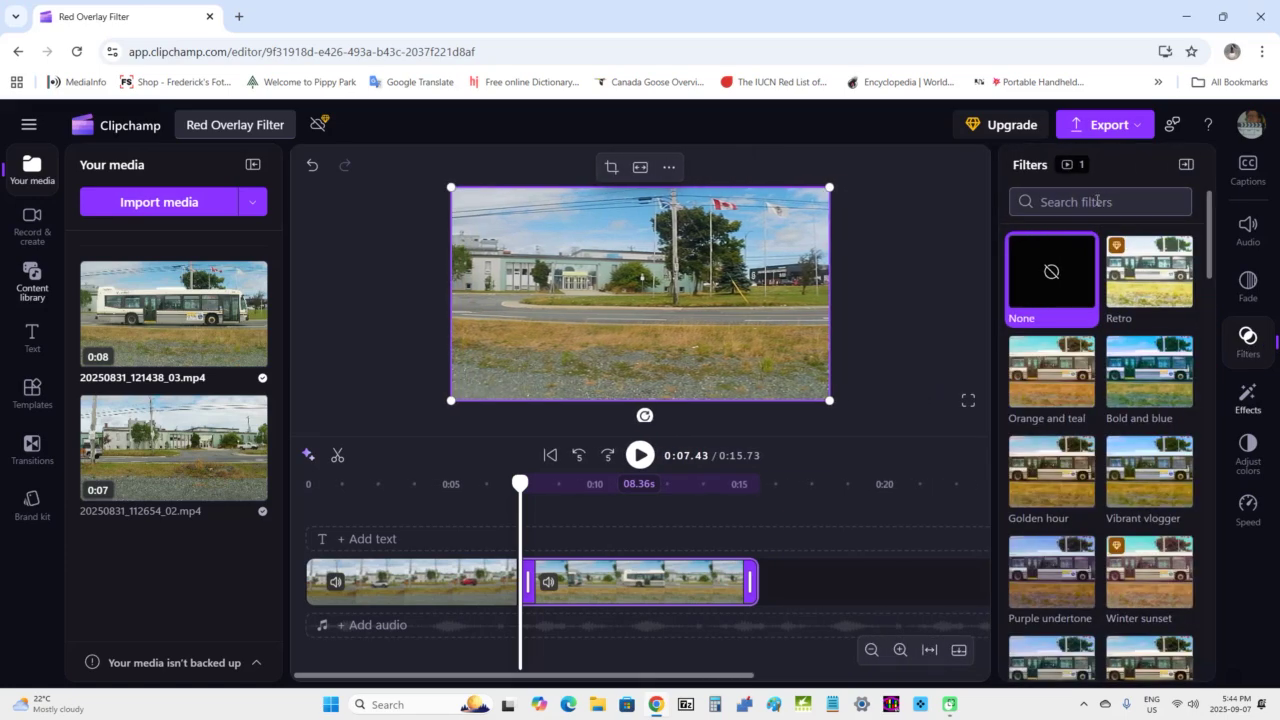
click(1097, 201)
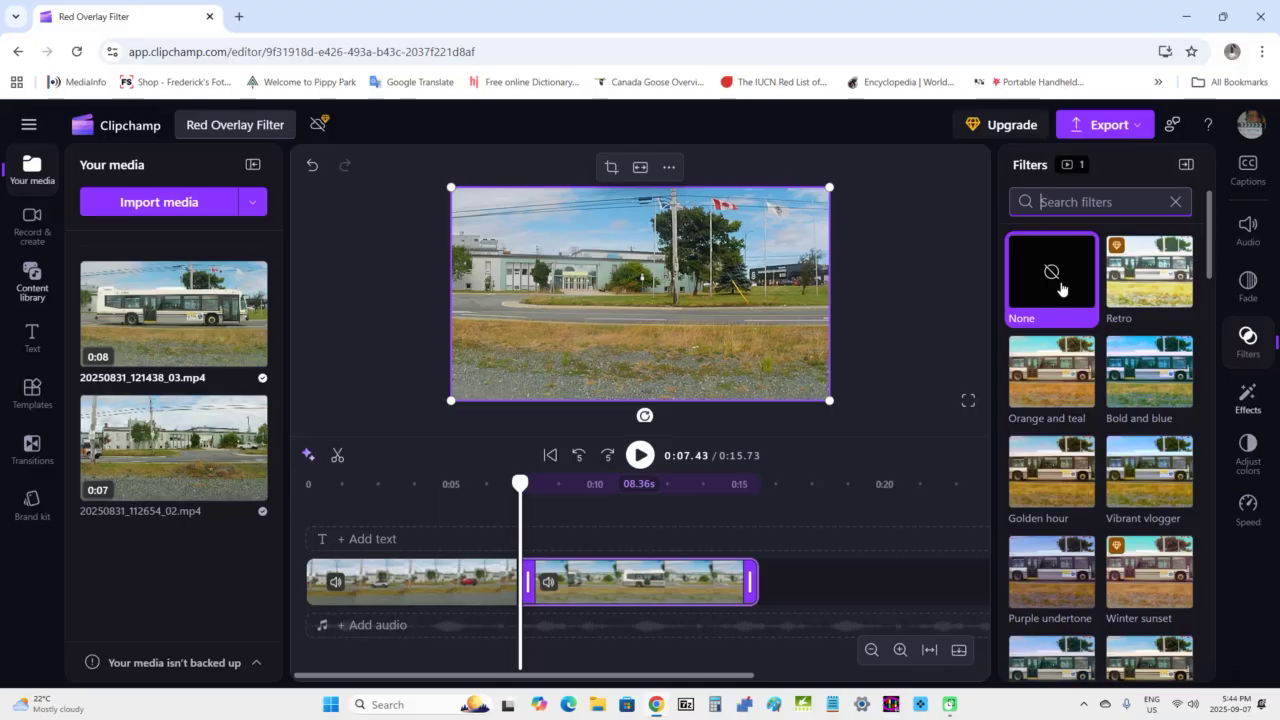
text(Red)
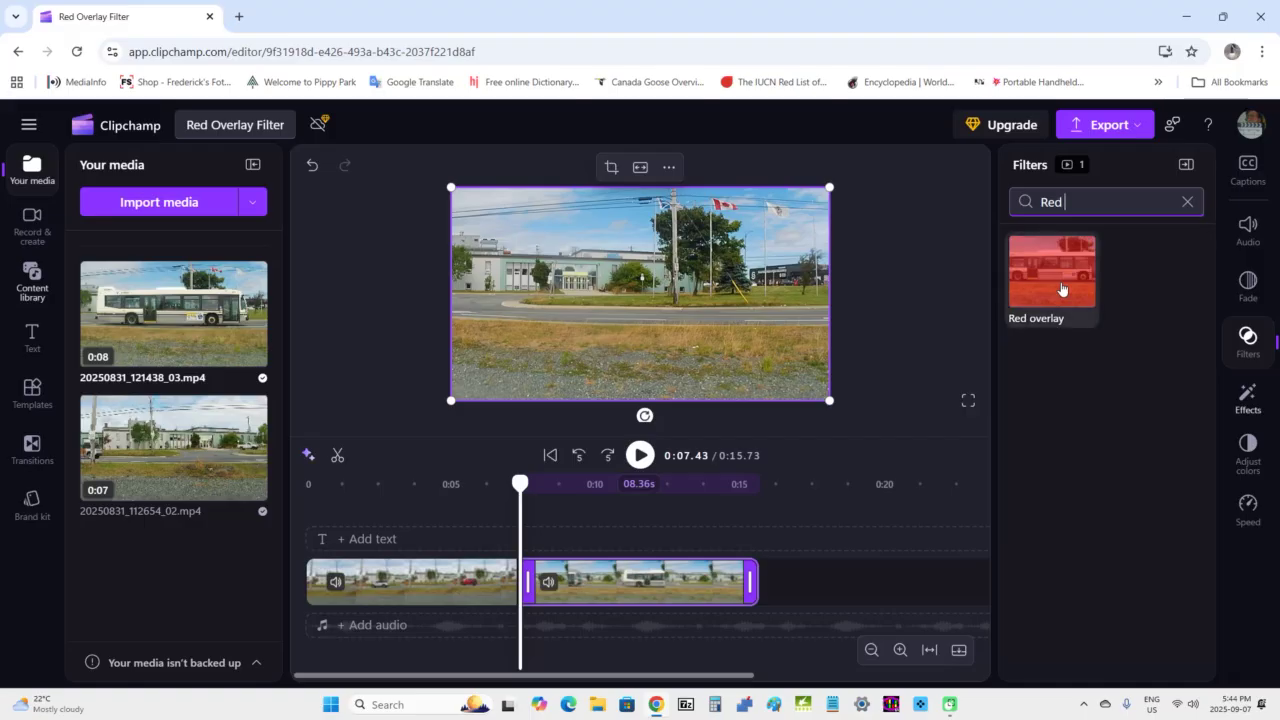
text( Pi)
key(BackSpace)
key(BackSpace)
key(BackSpace)
text(Pi)
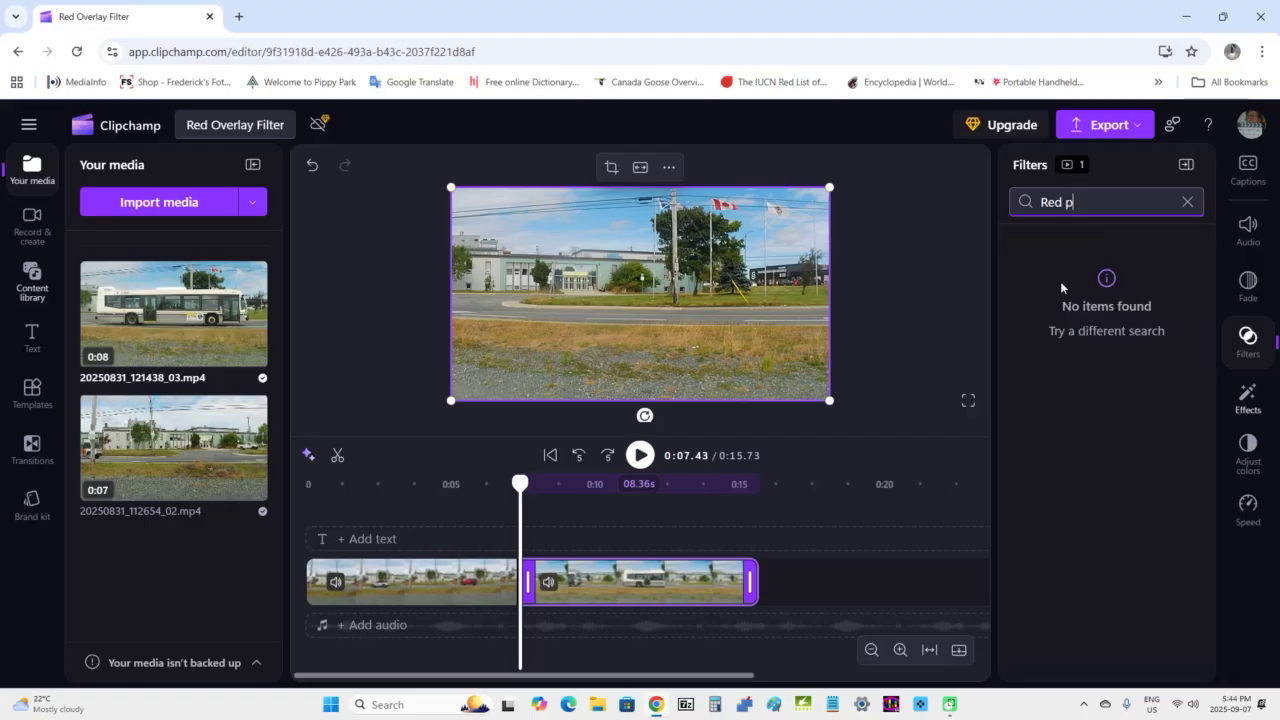
key(BackSpace)
key(BackSpace)
key(BackSpace)
text(ovr)
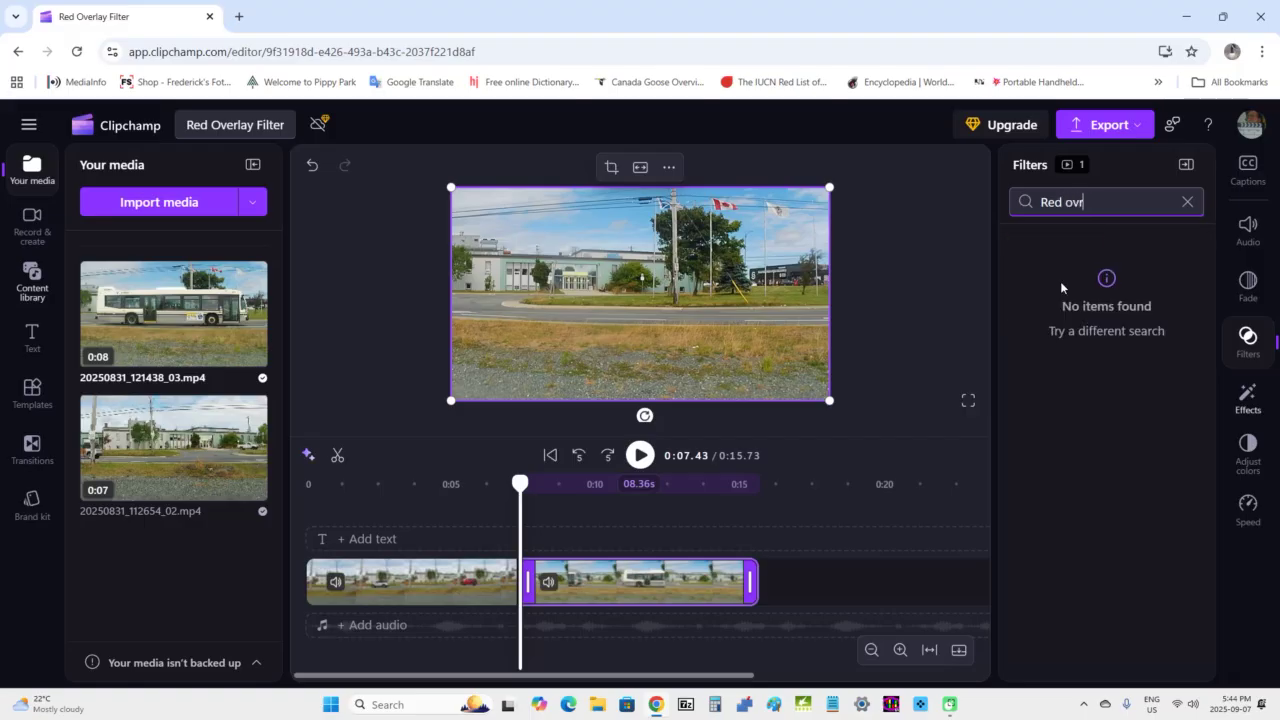
key(BackSpace)
text(er)
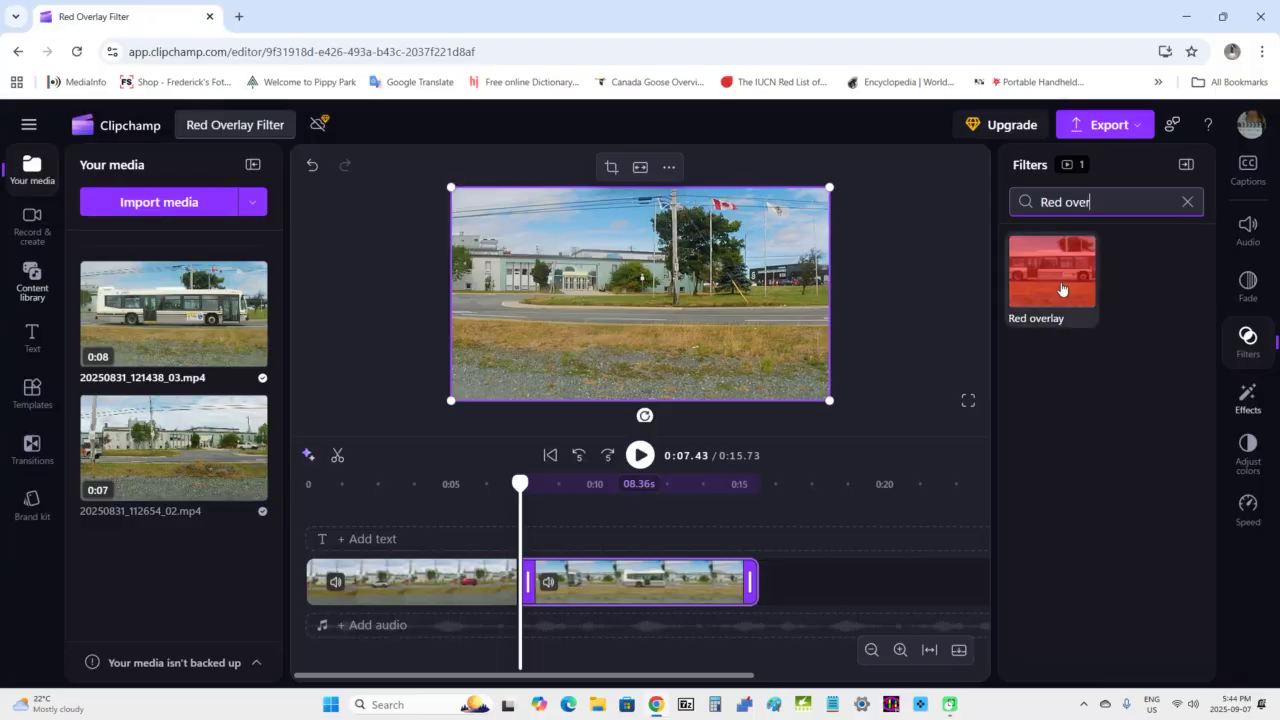
text(lay)
Apply the Red overlay filter to the second clip and raise its intensity to about two thirds
click(1066, 294)
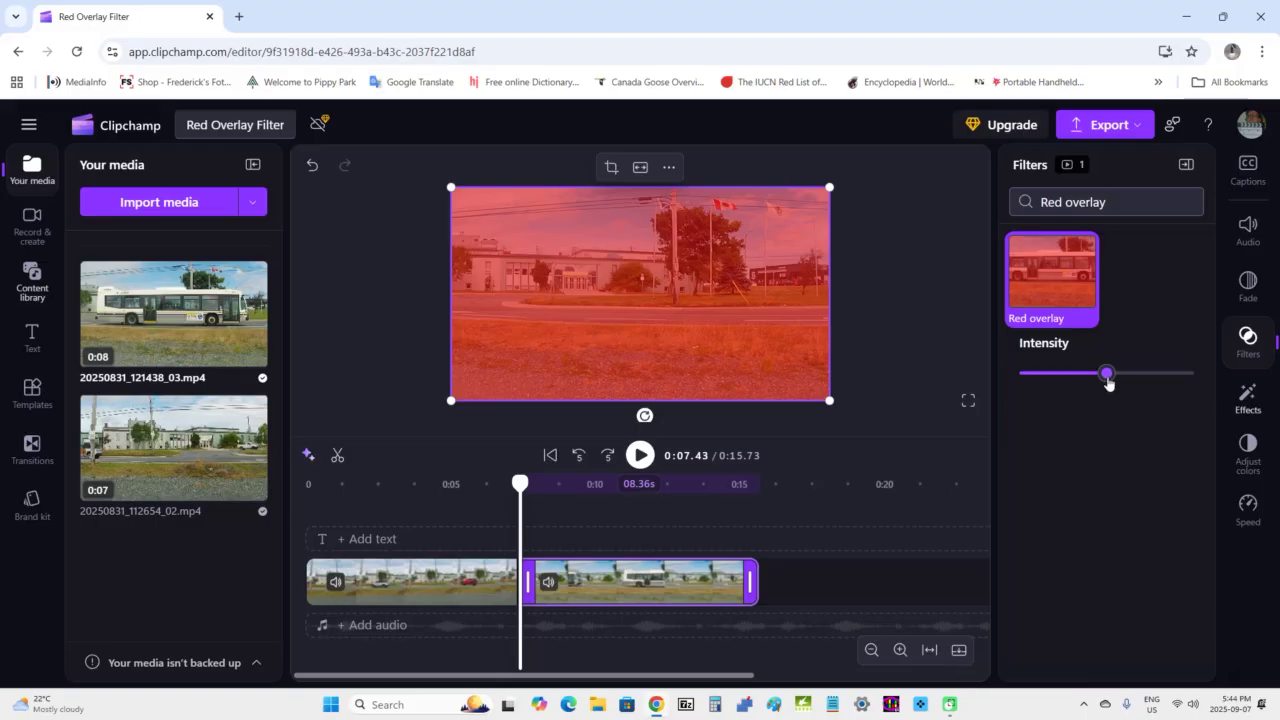
drag(1107, 375, 1131, 391)
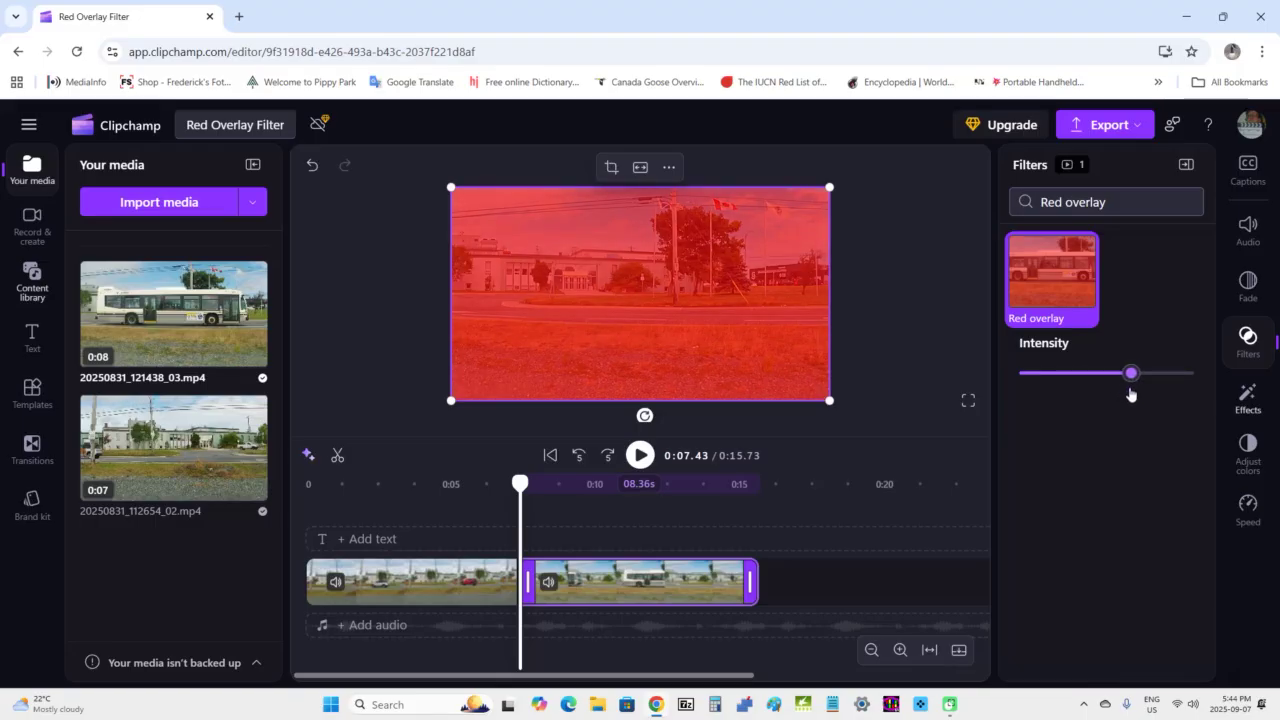
click(1186, 165)
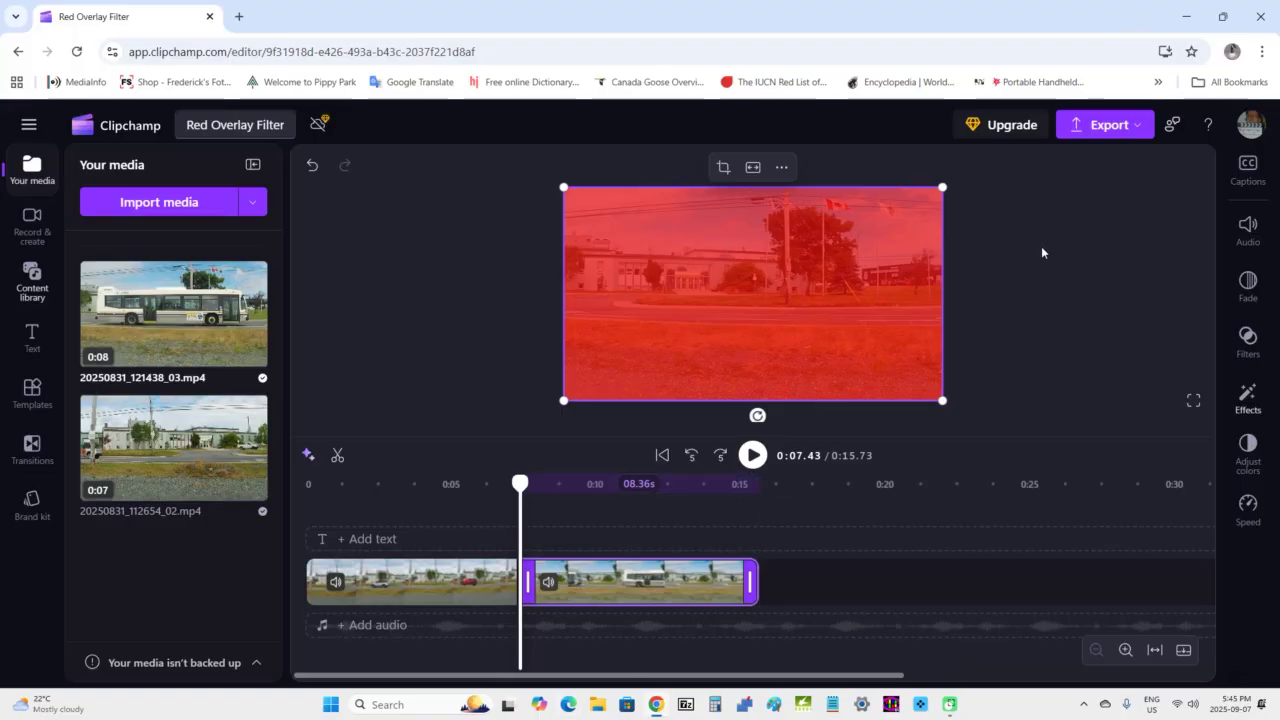
Export the finished video at 720p quality
click(1096, 126)
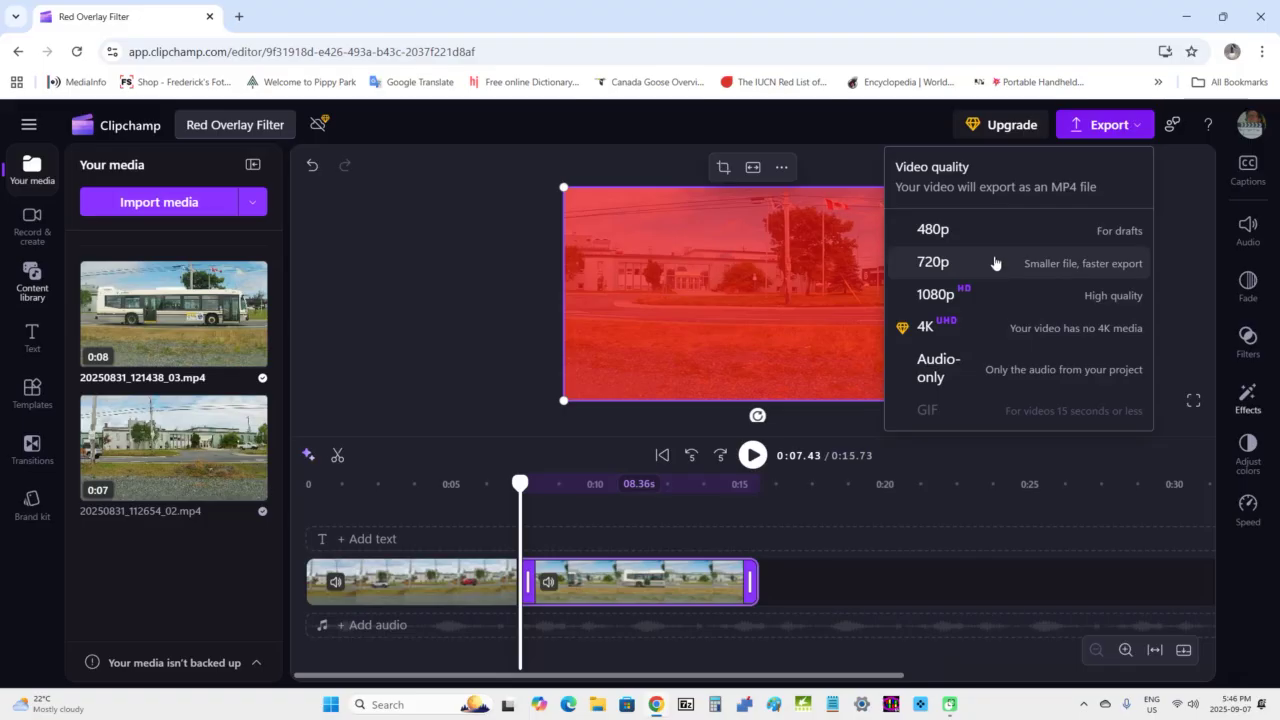
click(930, 265)
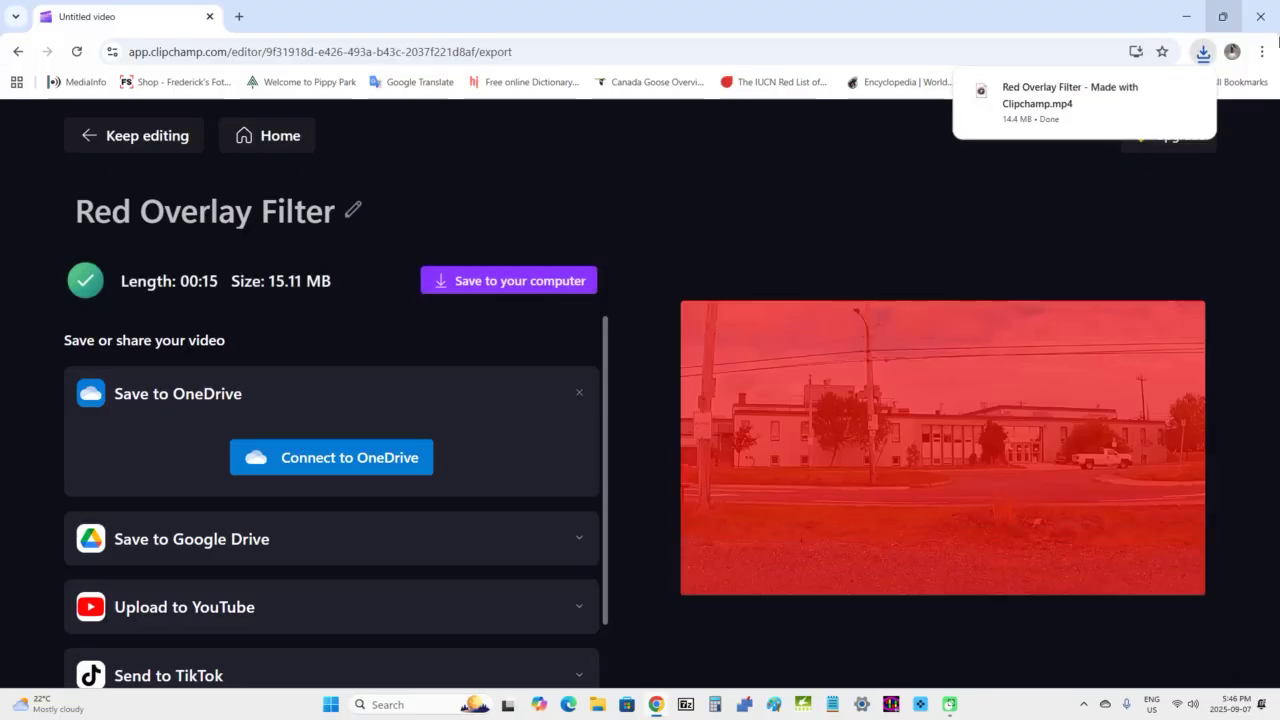
mouse_move(1189, 120)
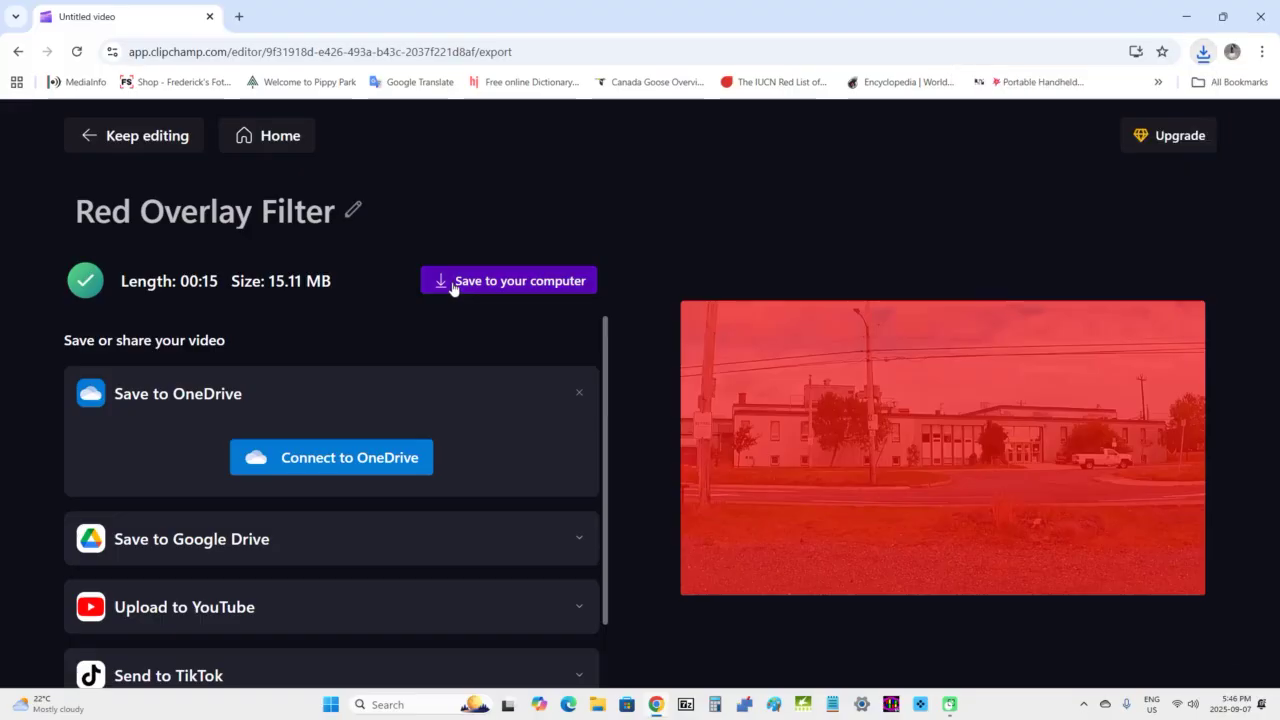
Save the exported video to the computer in Desktop > sample clips > clipchamp > red overlay as "Red Overlay Filter - Made with Clipchamp"
click(453, 286)
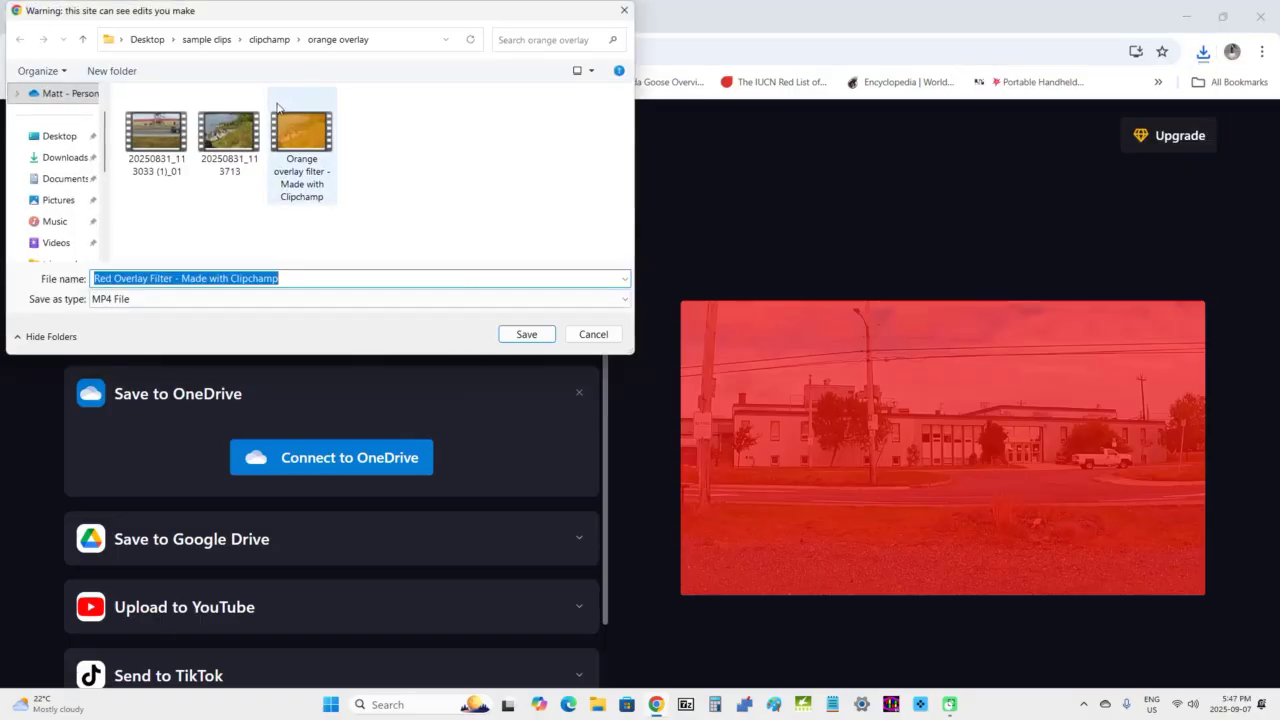
click(269, 39)
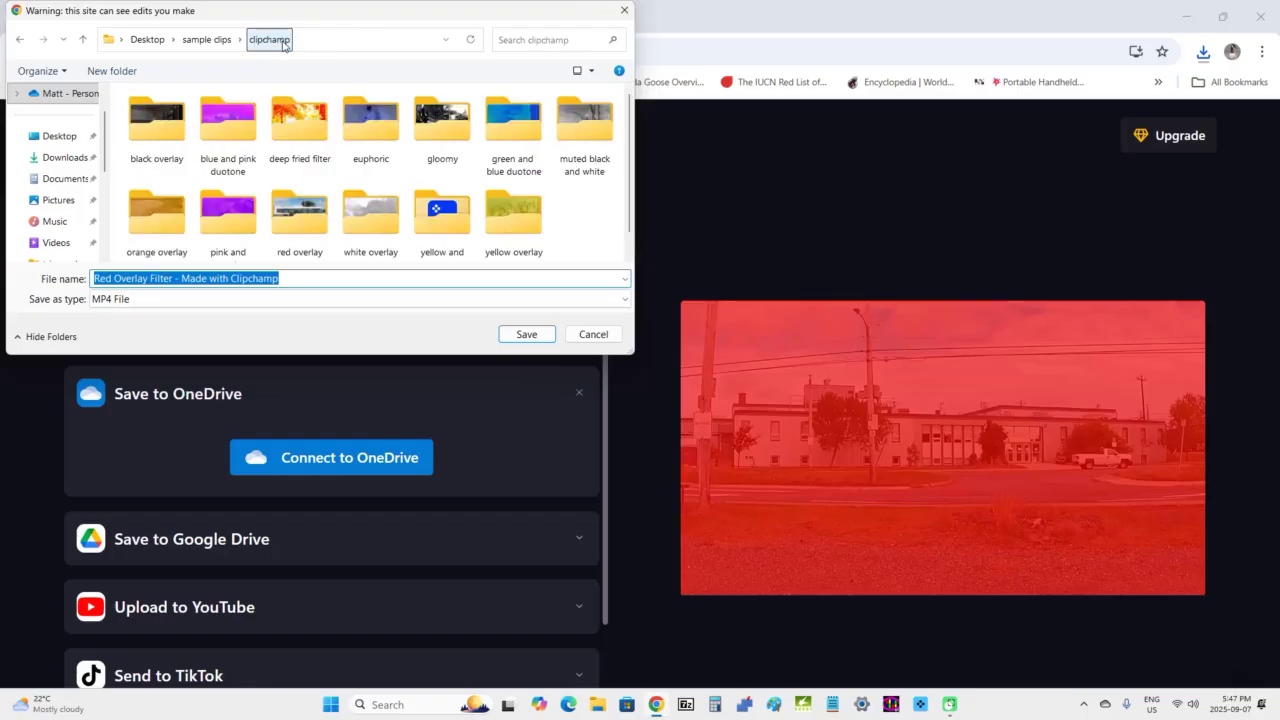
scroll(222, 150, down, 1)
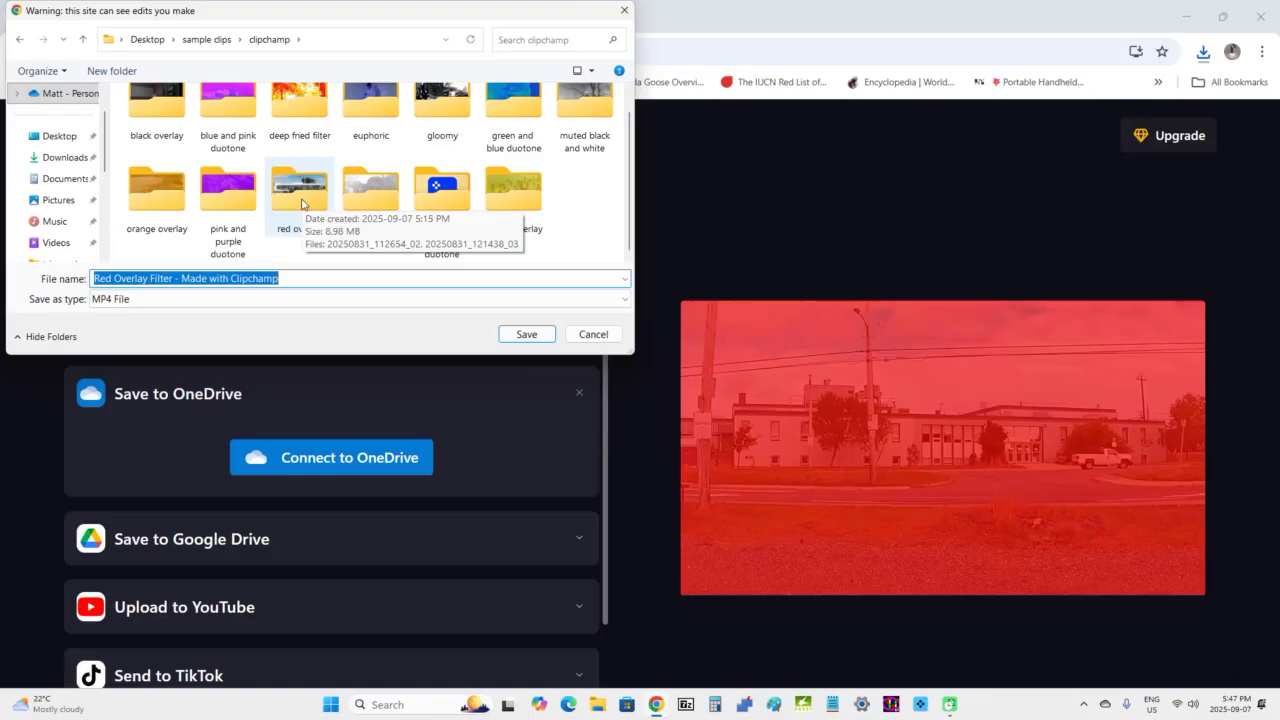
double_click(301, 203)
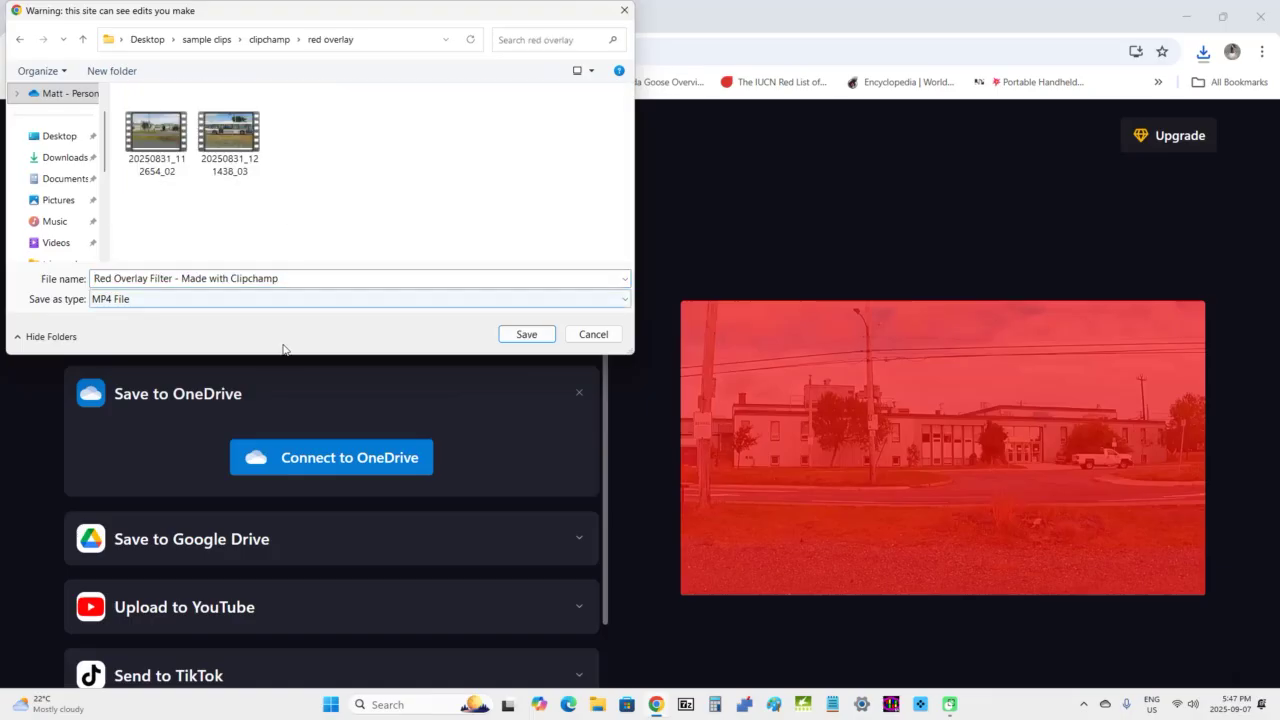
click(521, 336)
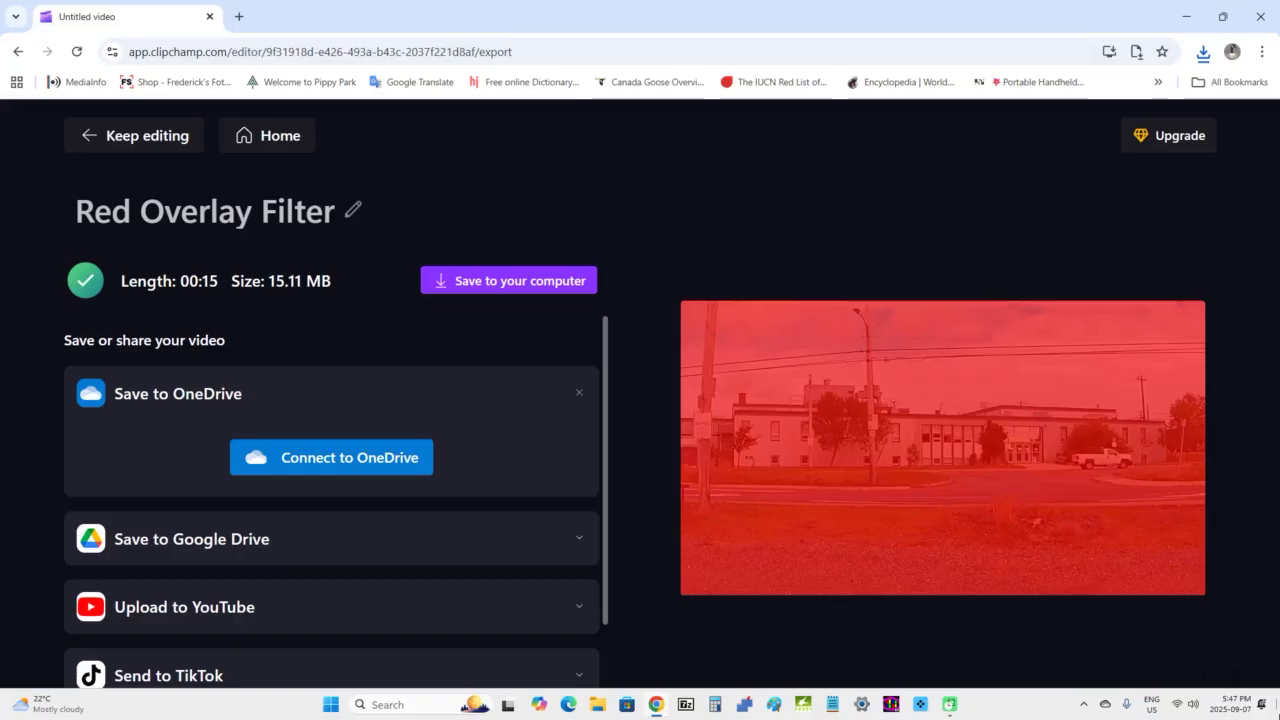
Open the exported Red Overlay Filter video from the desktop folder sample clips > clipchamp > red overlay and watch it full screen in Media Player
key(super+d)
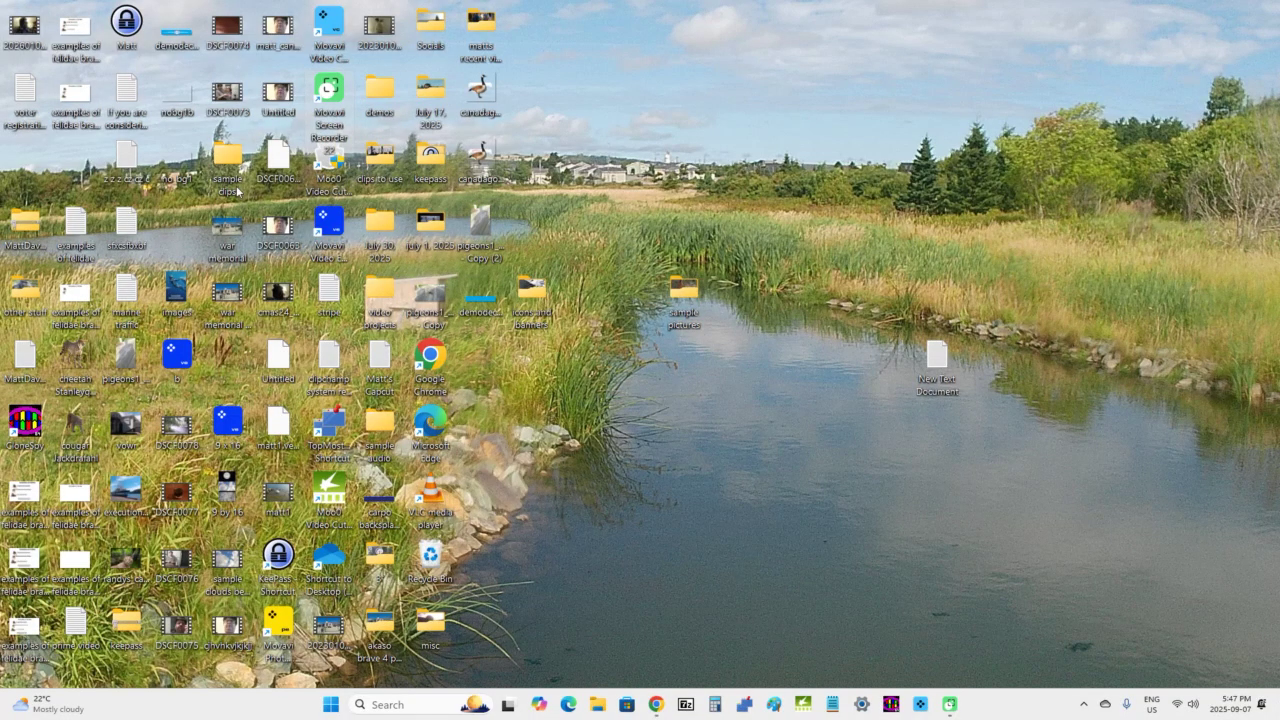
double_click(236, 180)
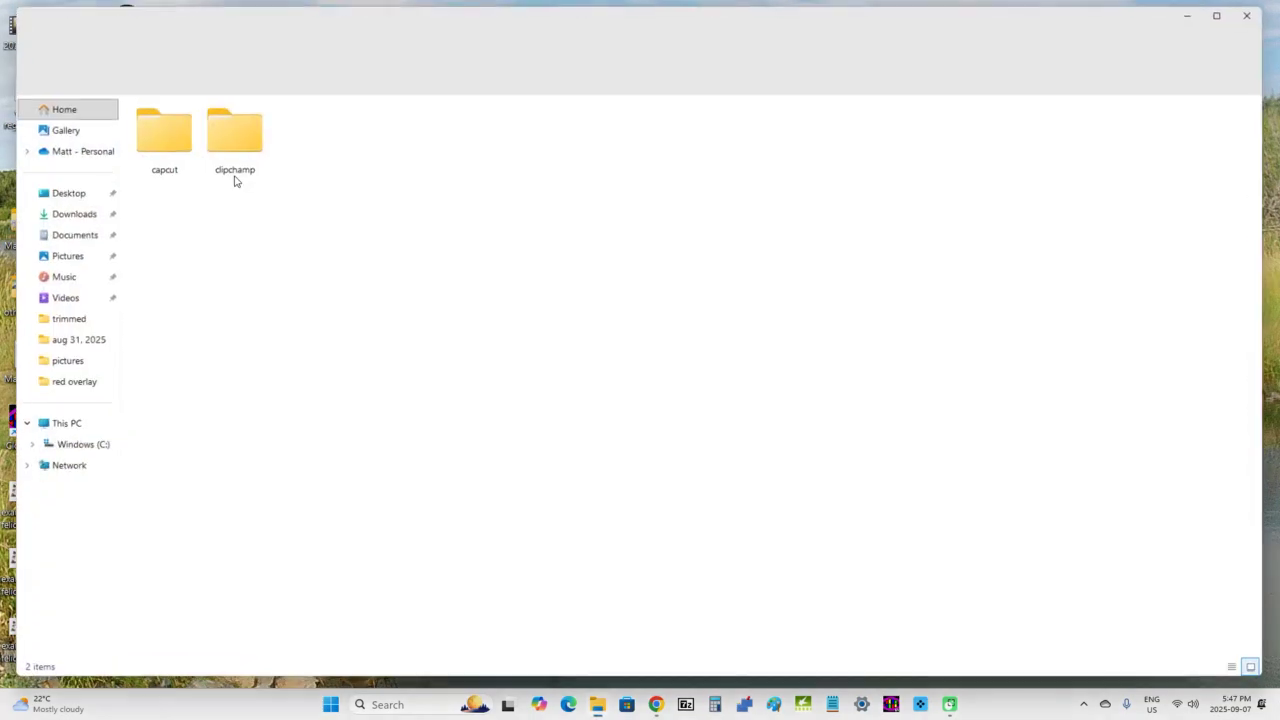
double_click(243, 150)
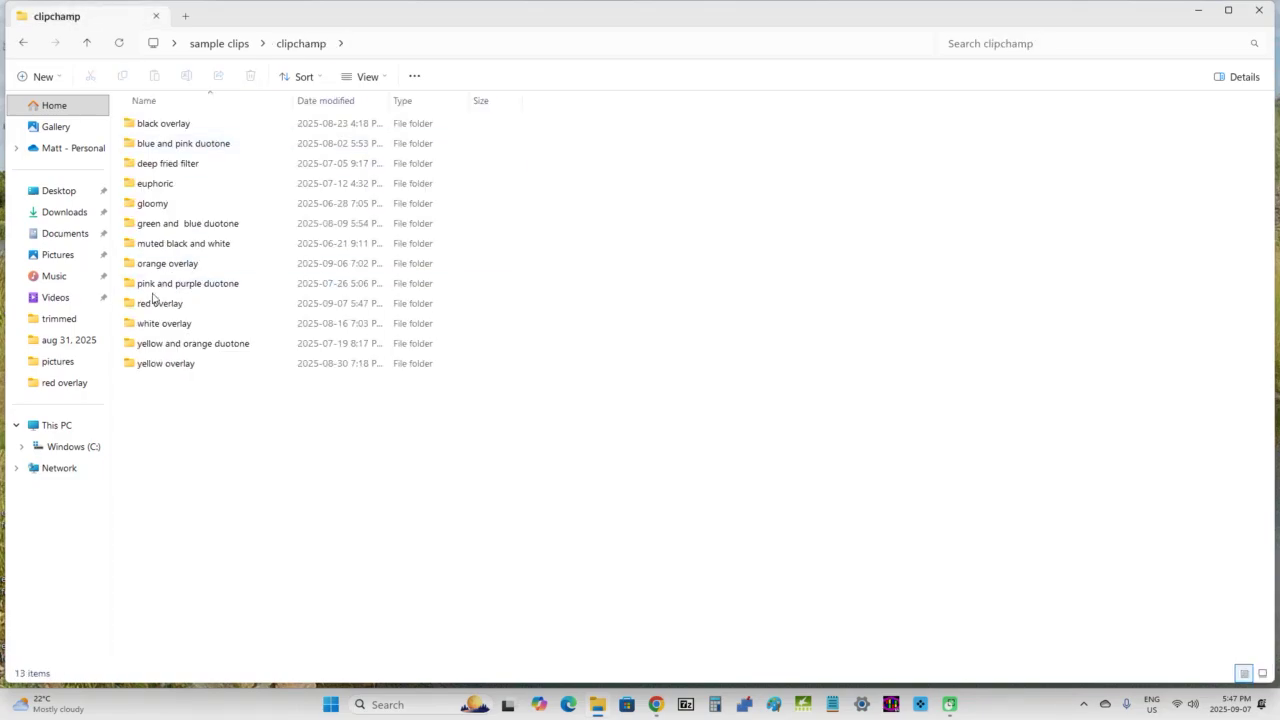
double_click(155, 311)
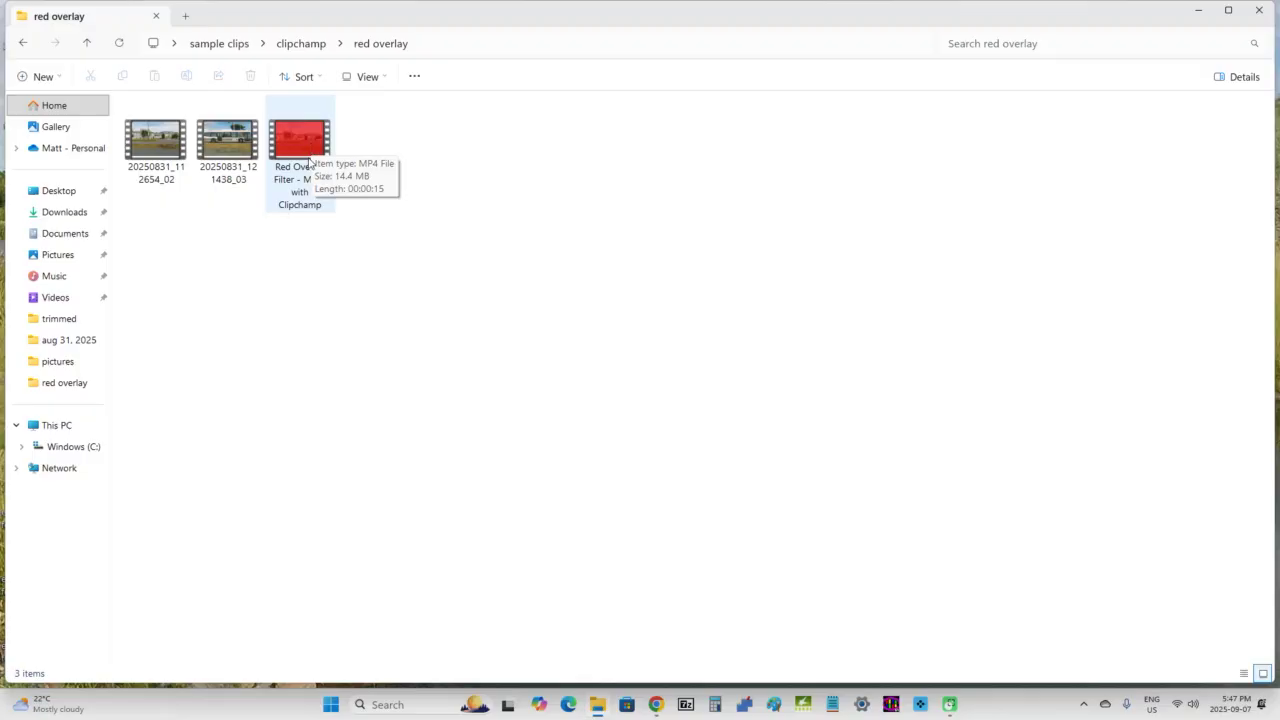
click(309, 160)
double_click(309, 160)
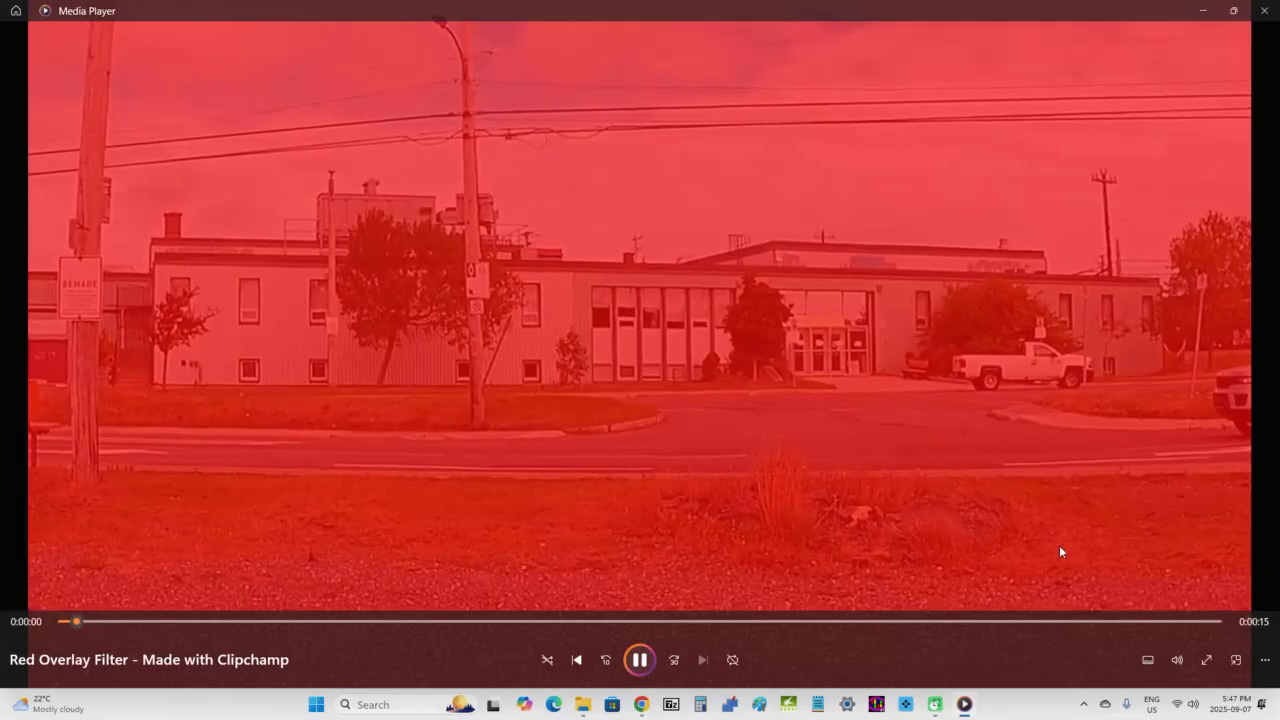
click(1205, 660)
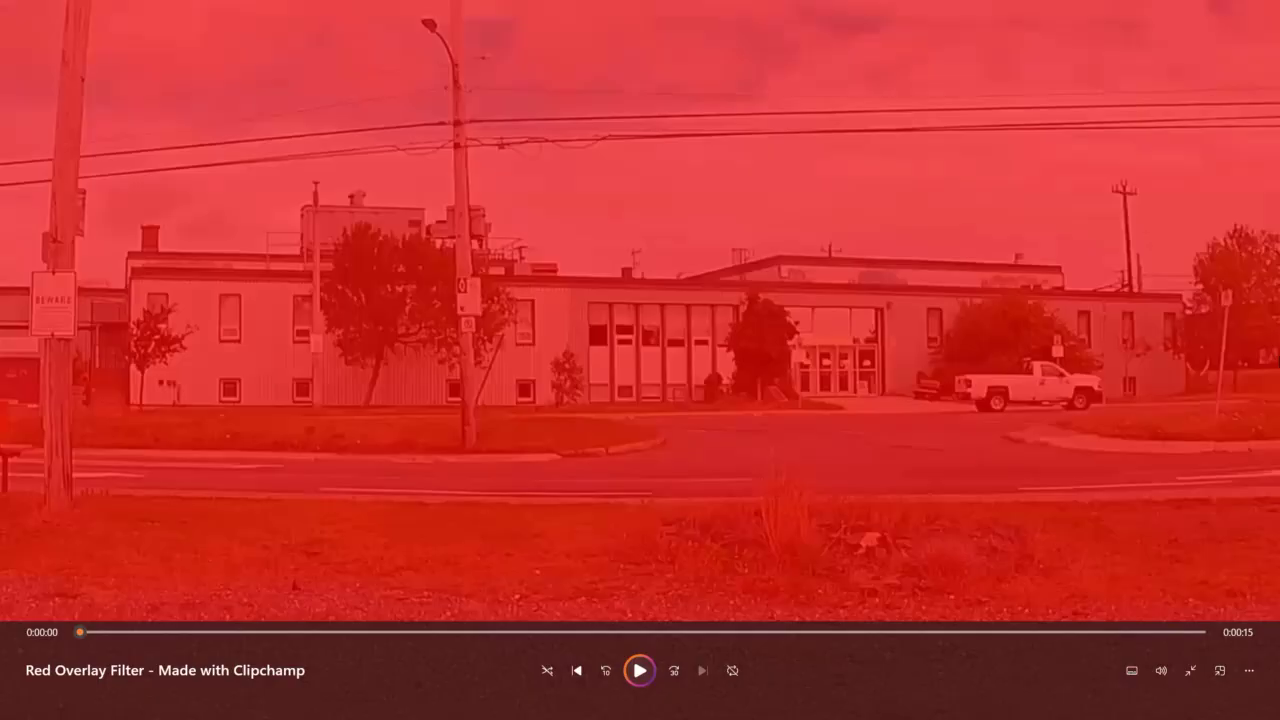
mouse_move(1266, 10)
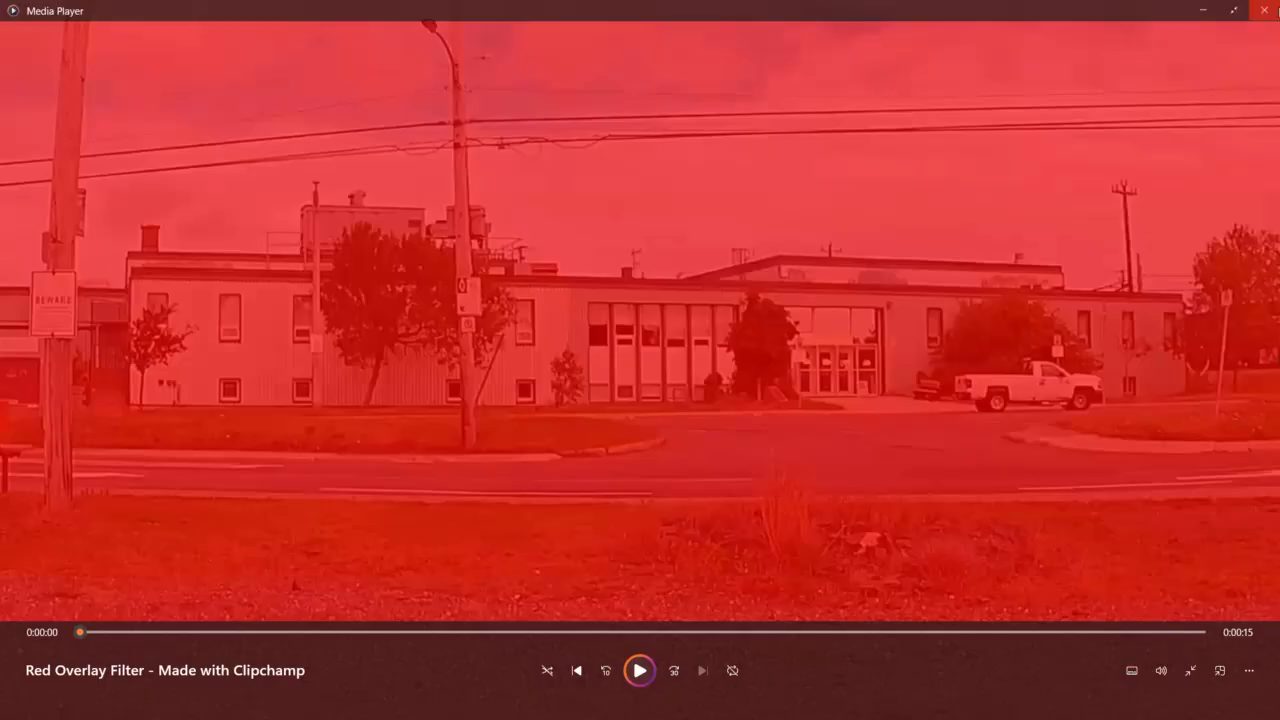
Close the video player and the folder window, switch back to Clipchamp in Chrome, and return from the export page to editing the project
click(1266, 10)
click(1270, 10)
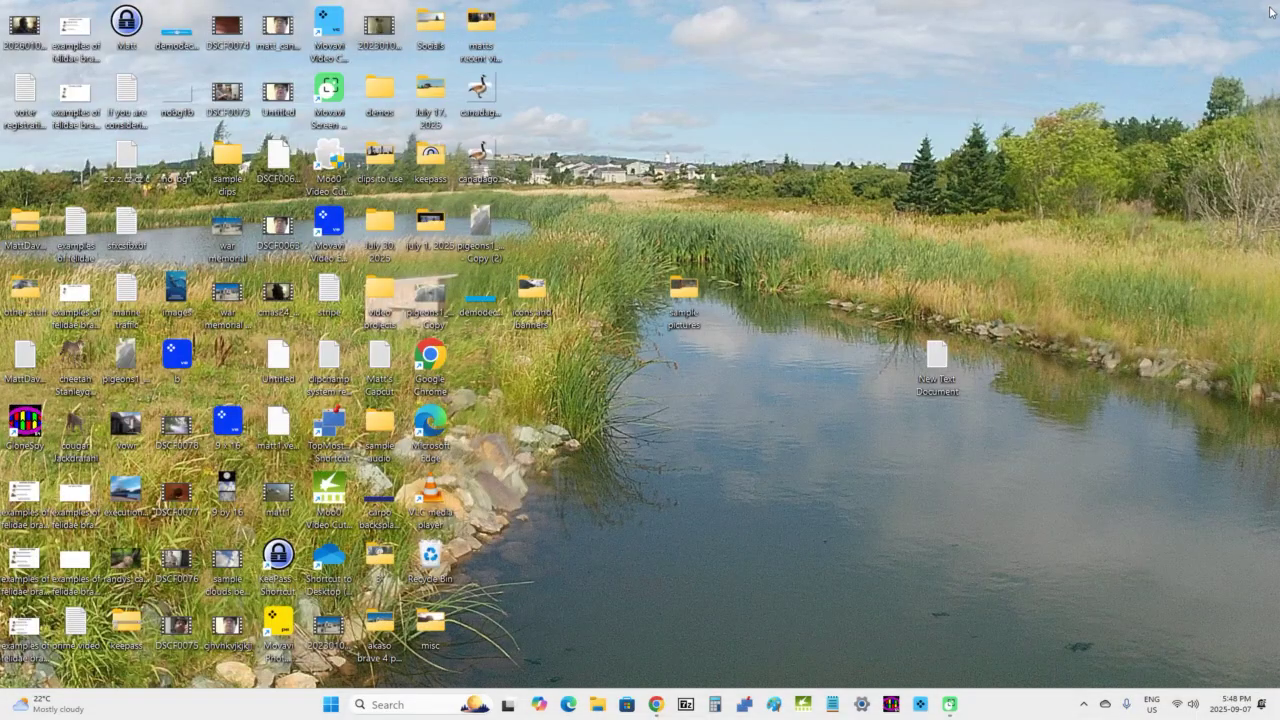
mouse_move(654, 706)
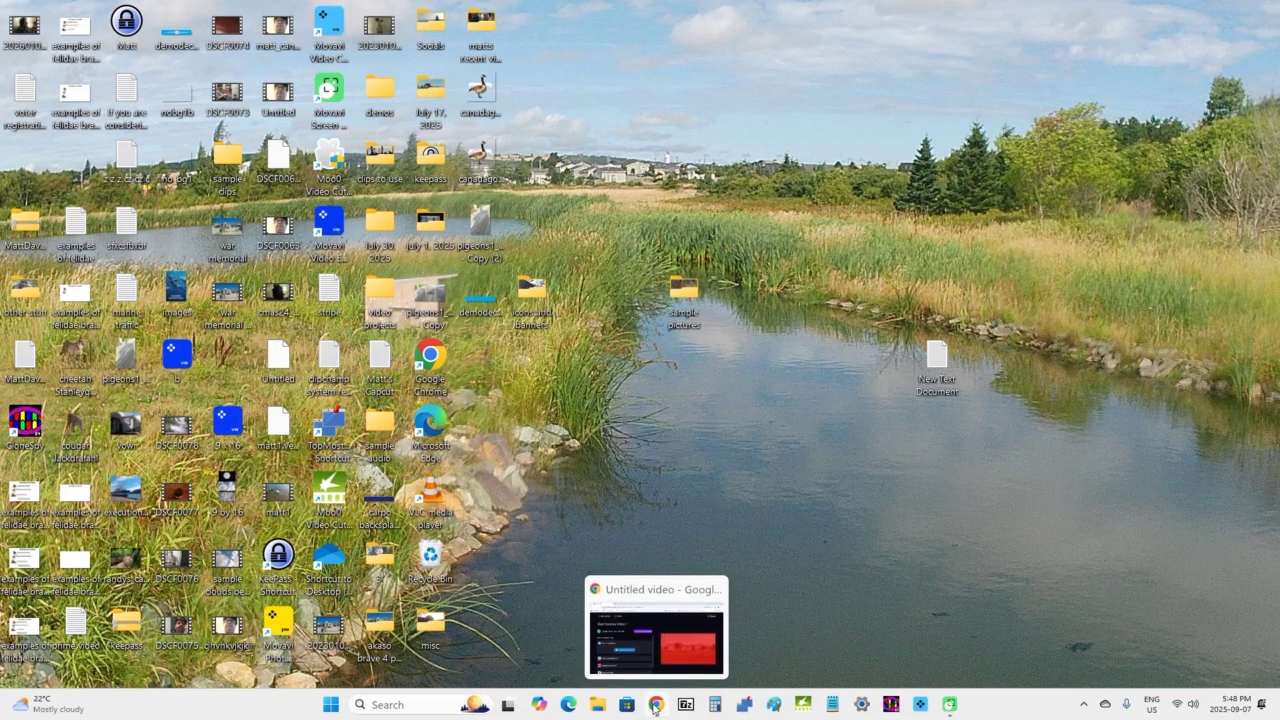
click(655, 706)
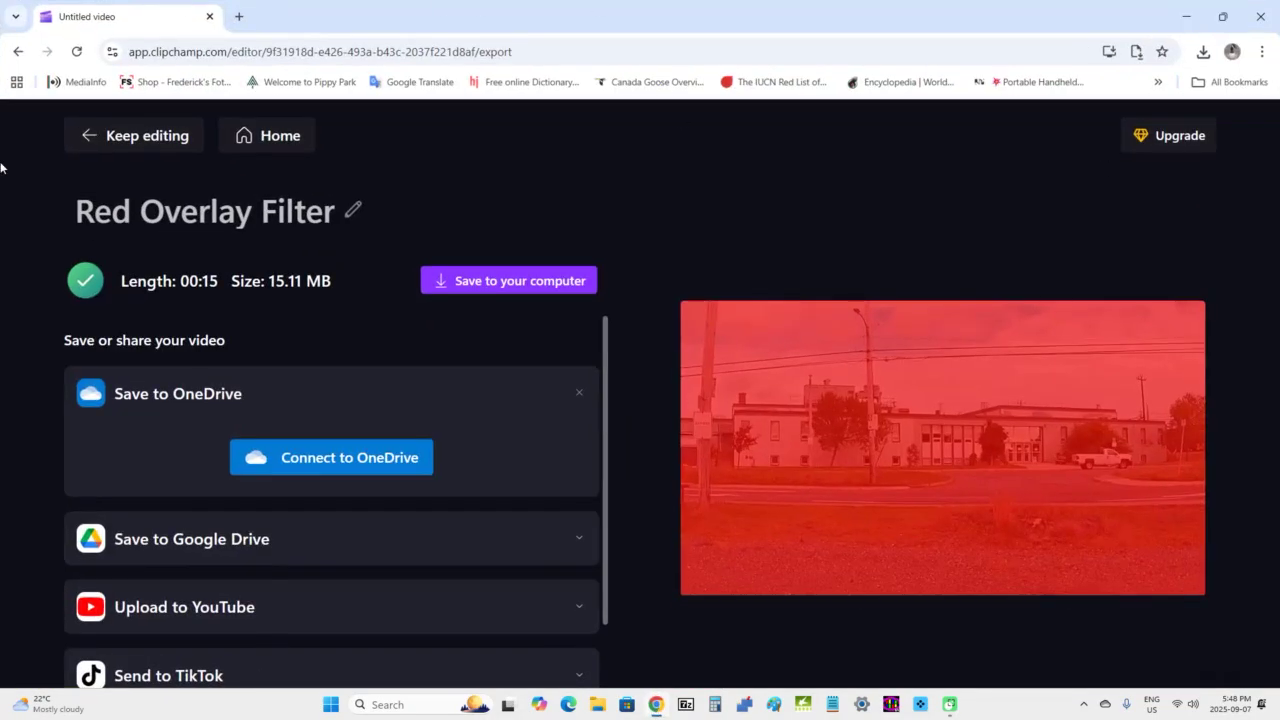
click(148, 136)
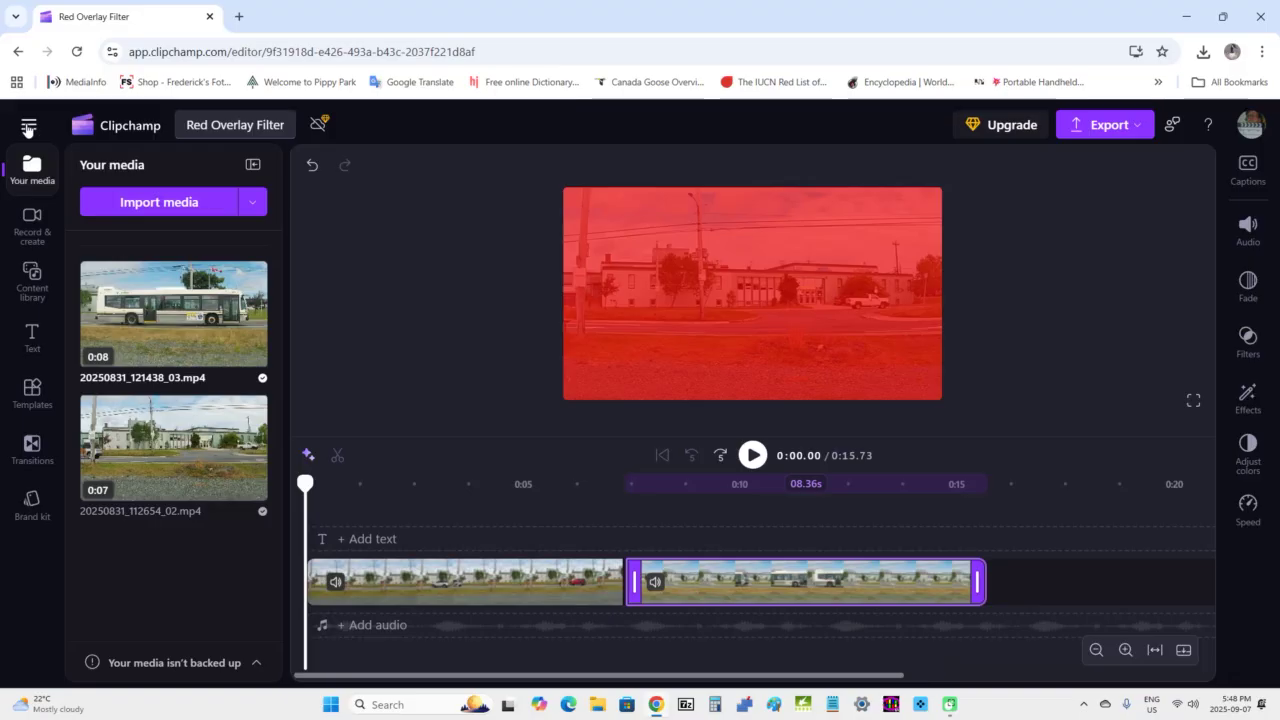
Leave the editor for the Clipchamp home page and reopen the Red Overlay Filter project from Your videos
click(28, 127)
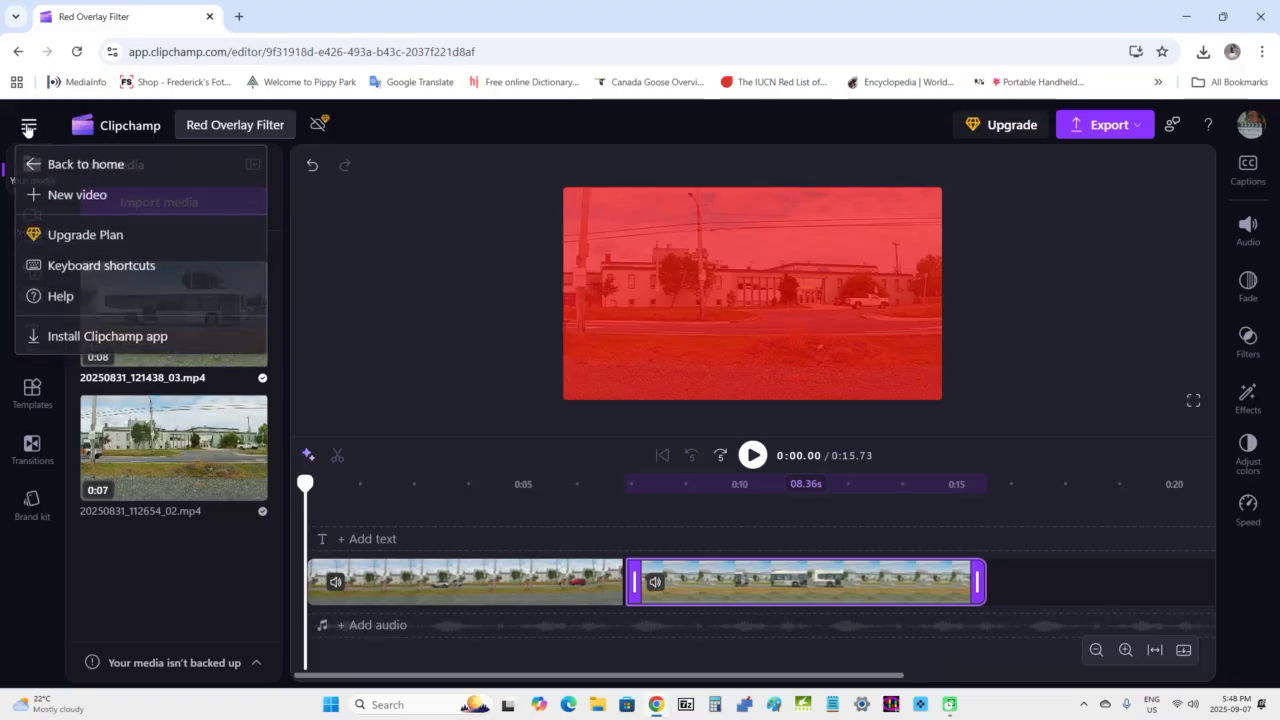
click(102, 176)
scroll(565, 238, down, 3)
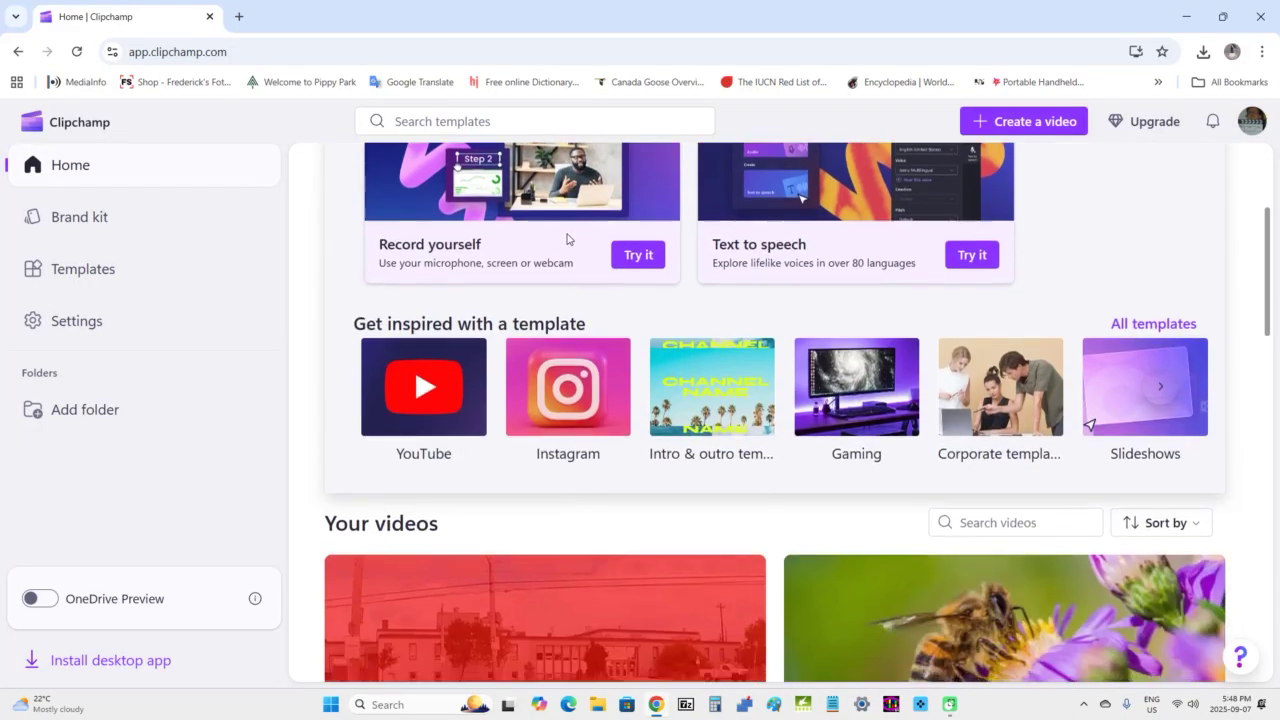
scroll(566, 238, down, 3)
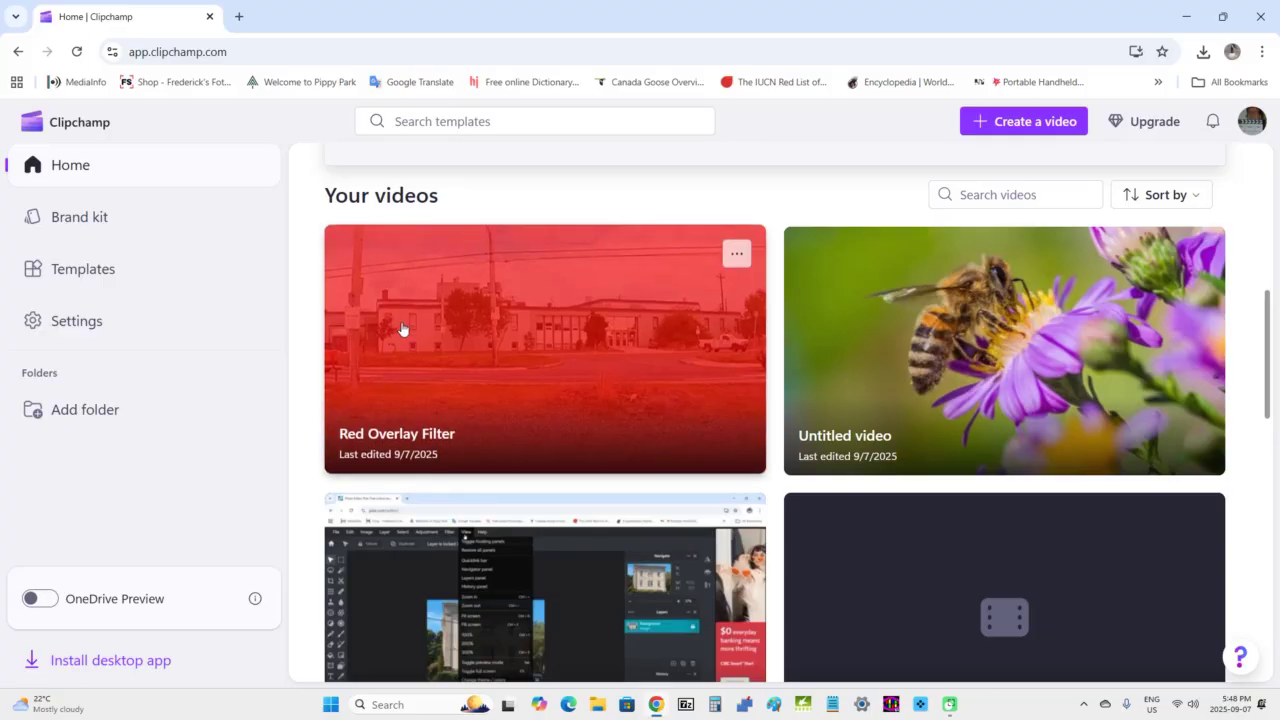
click(456, 333)
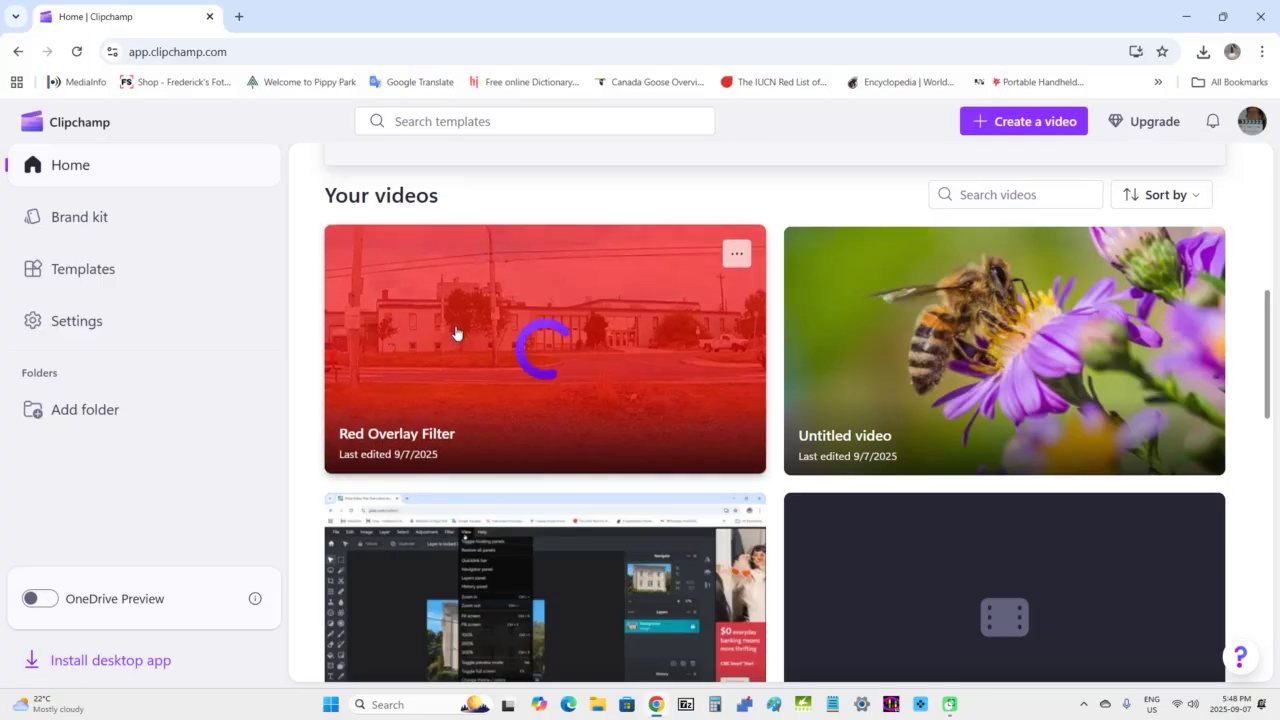